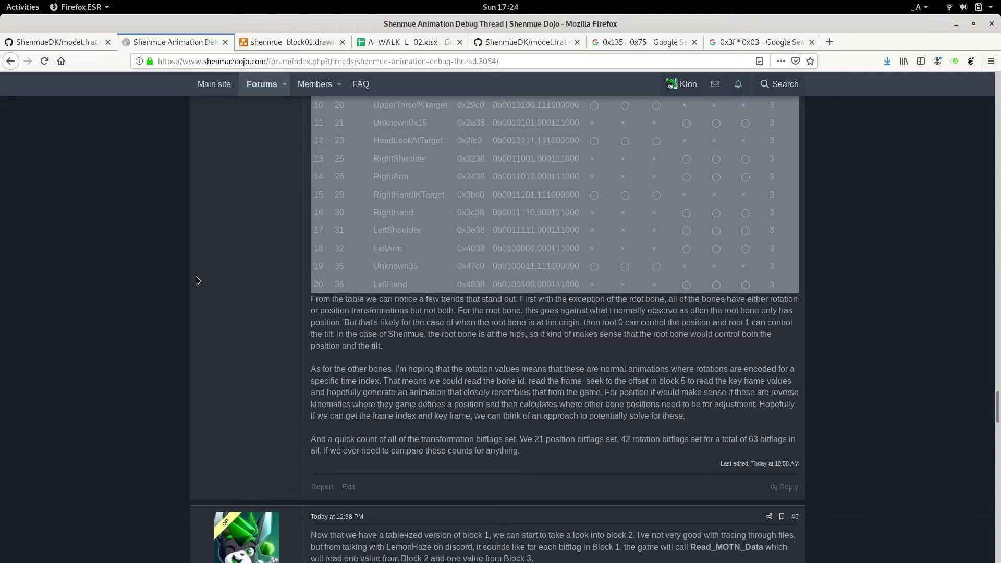
- Scroll through the forum thread to review the Block 1 bone table
scroll(195, 280, up, 8)
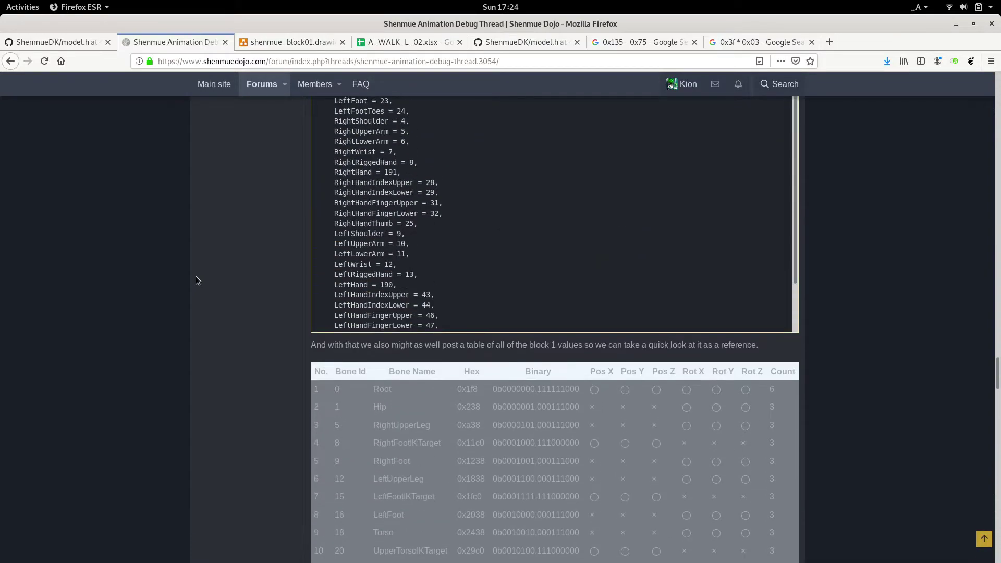
scroll(195, 280, down, 20)
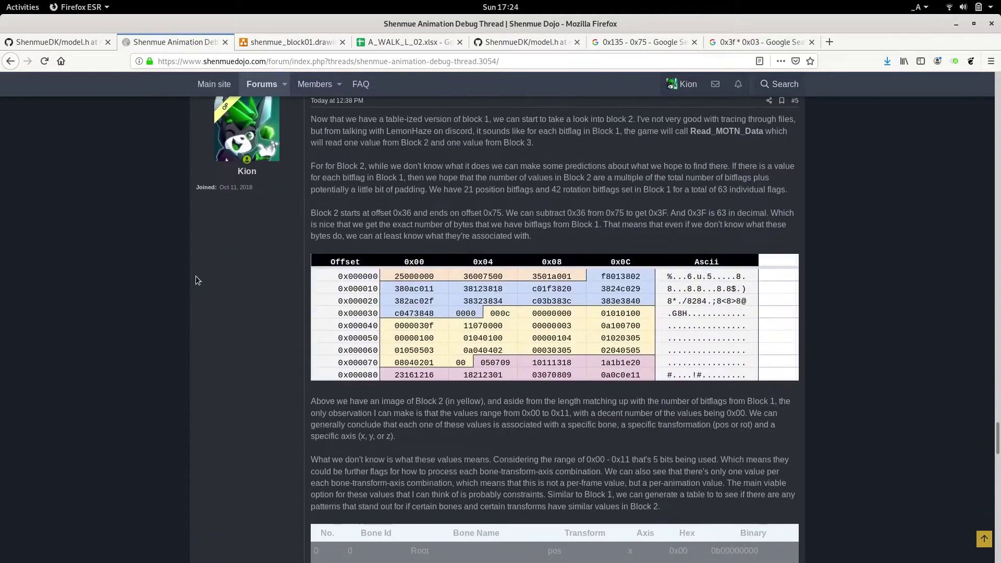
scroll(196, 280, down, 3)
scroll(195, 280, up, 15)
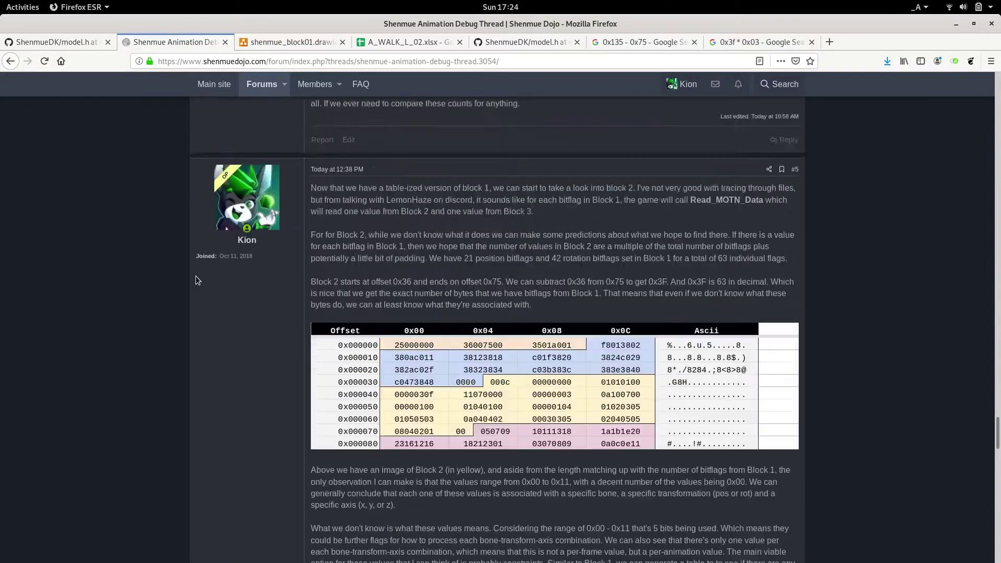
scroll(195, 280, up, 6)
scroll(195, 280, down, 7)
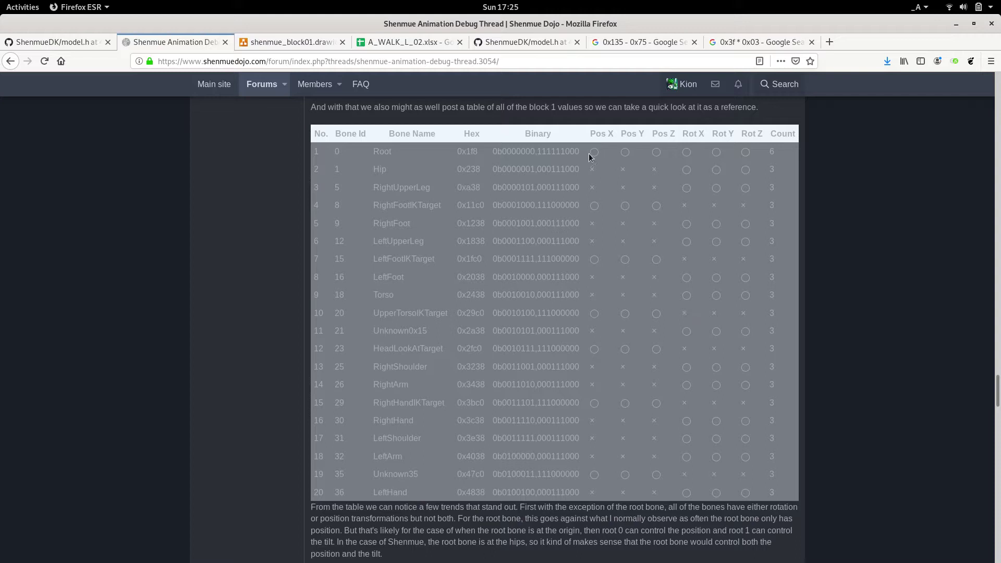
- Highlight the Root row's Pos Y and Rot X/Y marks, then scroll down to post #5 on Block 2
double_click(626, 152)
double_click(657, 151)
drag(681, 151, 722, 152)
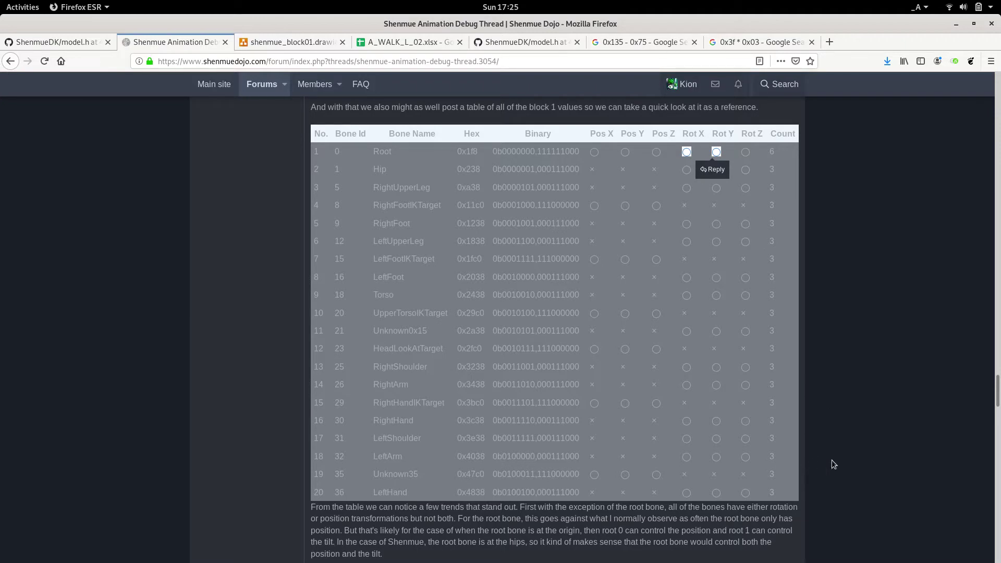
scroll(832, 461, down, 4)
scroll(832, 463, down, 7)
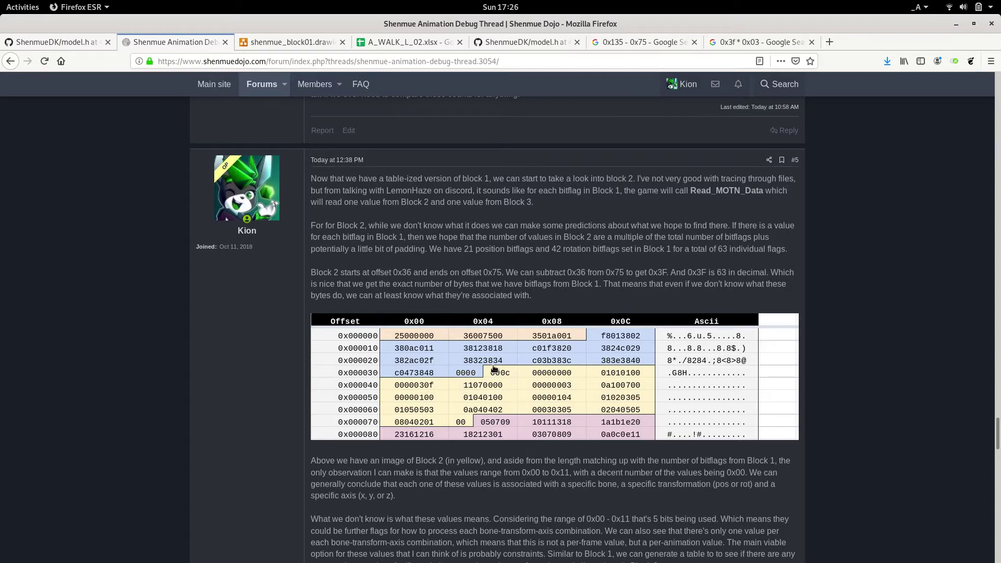
scroll(494, 369, down, 8)
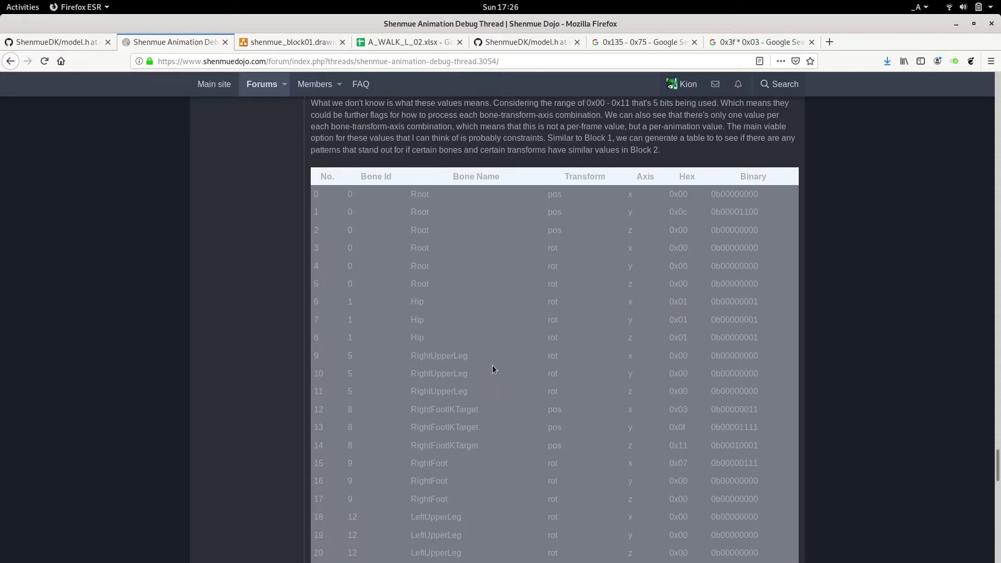
double_click(412, 193)
click(550, 195)
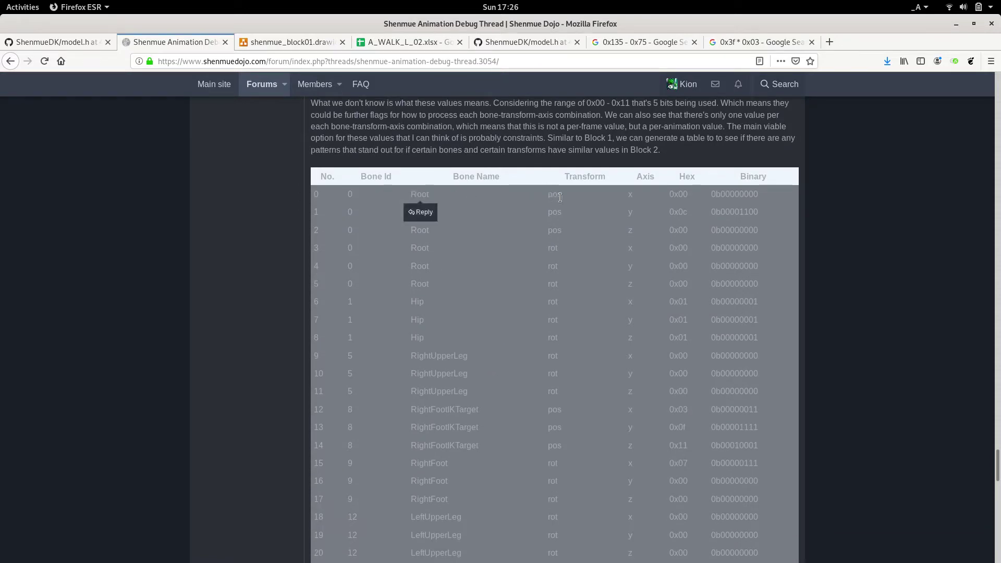
drag(550, 195, 585, 202)
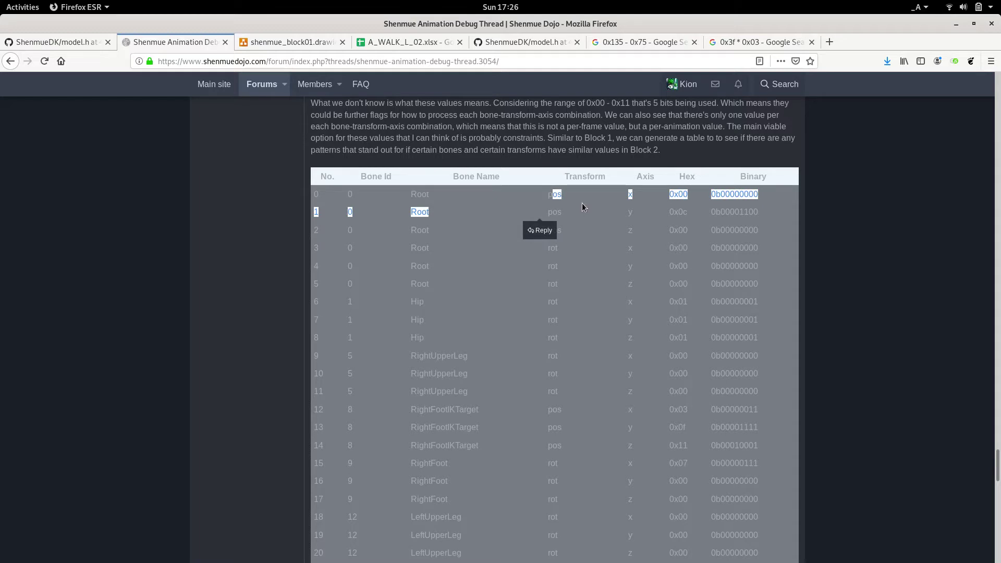
drag(625, 195, 658, 201)
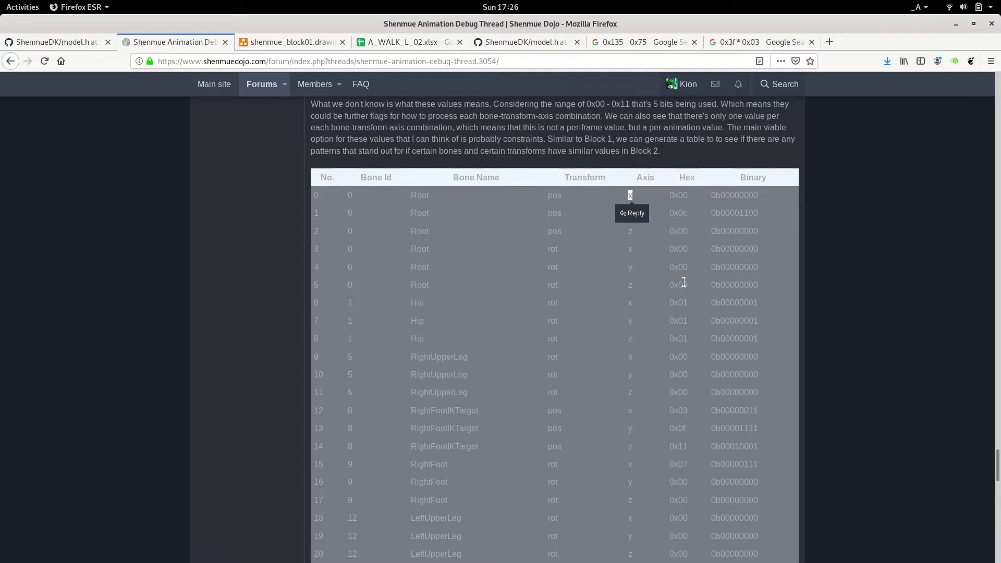
scroll(683, 281, up, 2)
scroll(683, 282, up, 4)
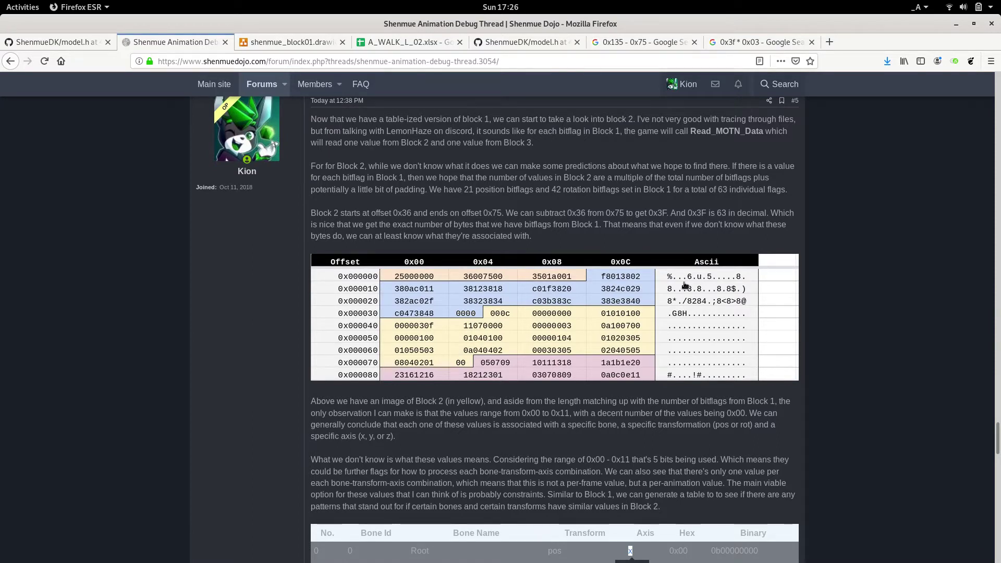
- Reload save state slot 0 in RetroArch and walk Ryo along the stone path
key(alt+Tab)
key(alt+Tab)
key(alt+Tab)
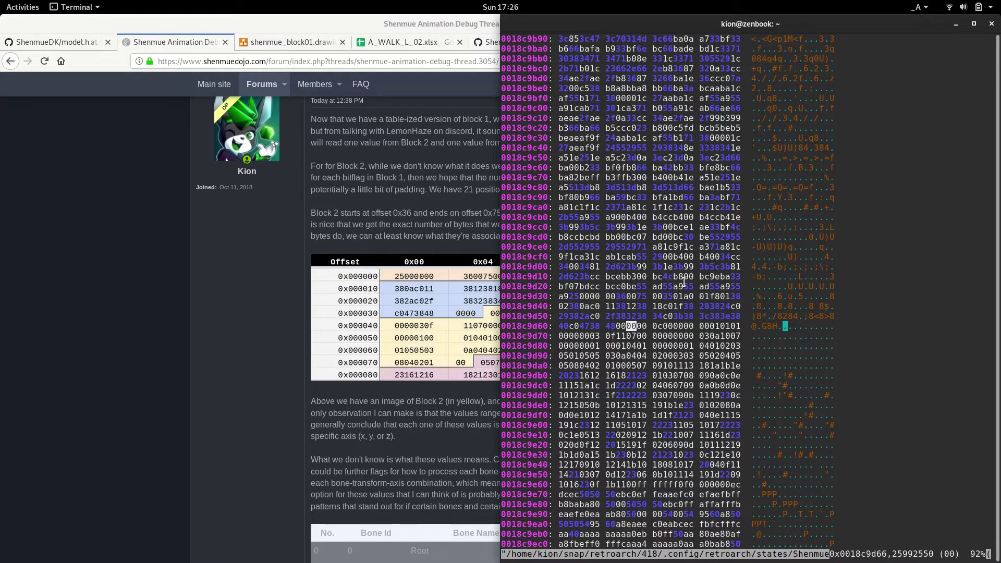
key(alt+Tab)
key(alt+Tab)
key(alt+Tab)
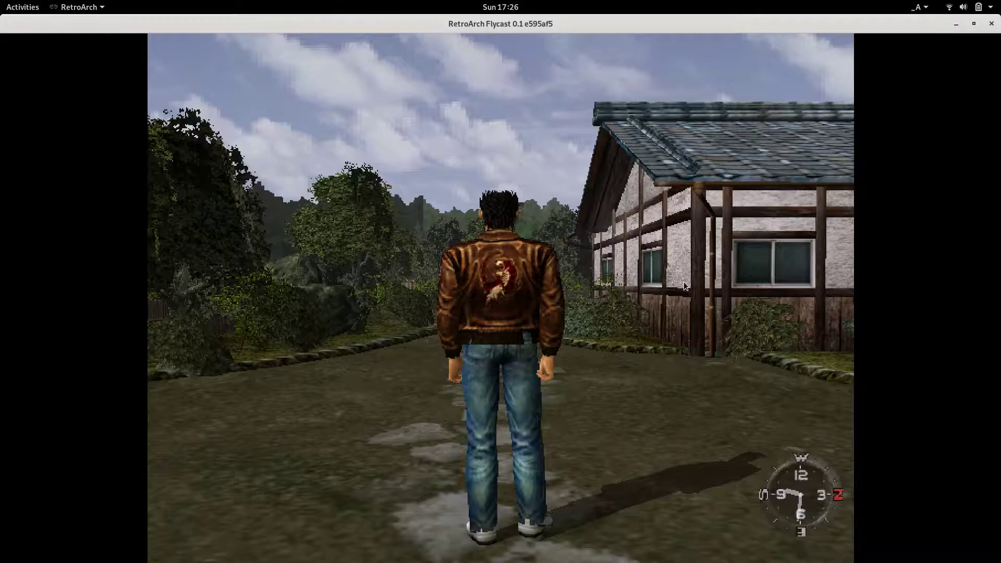
key(F4)
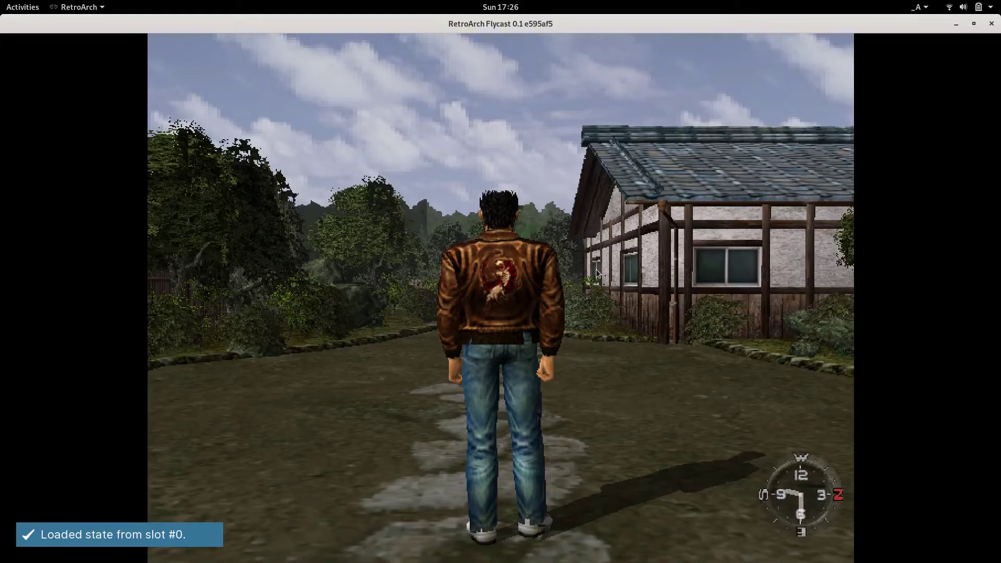
key(Up)
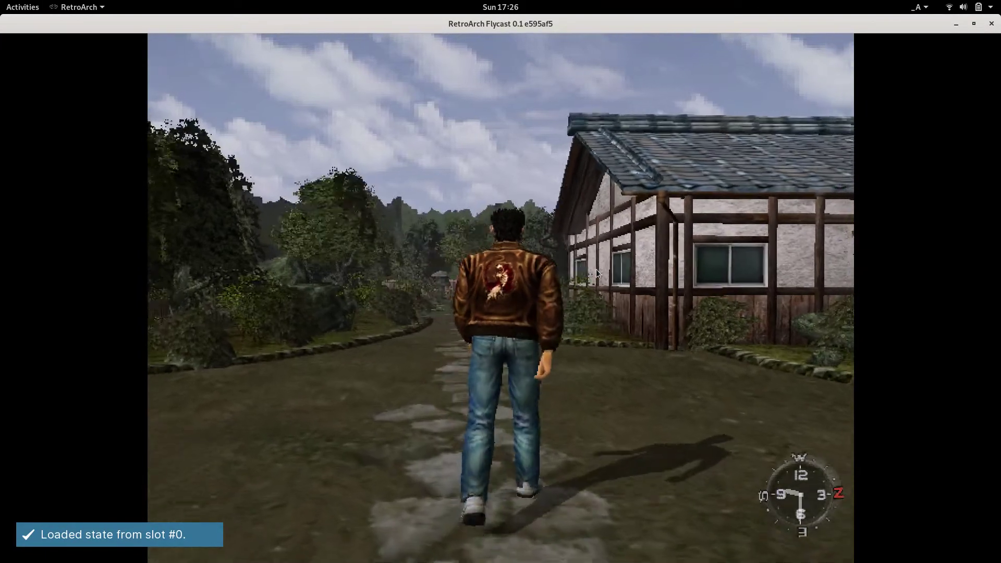
key(Left)
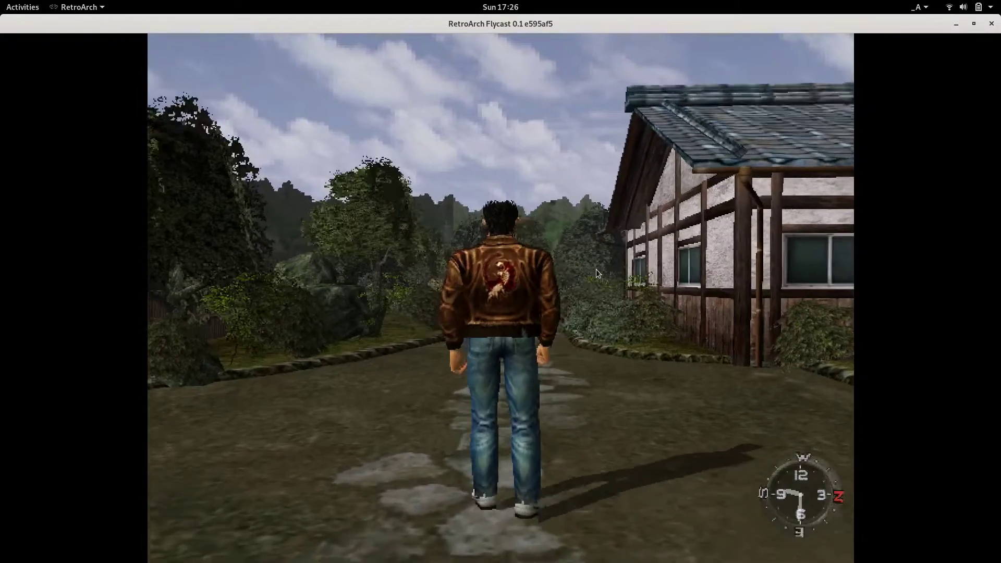
key(Up)
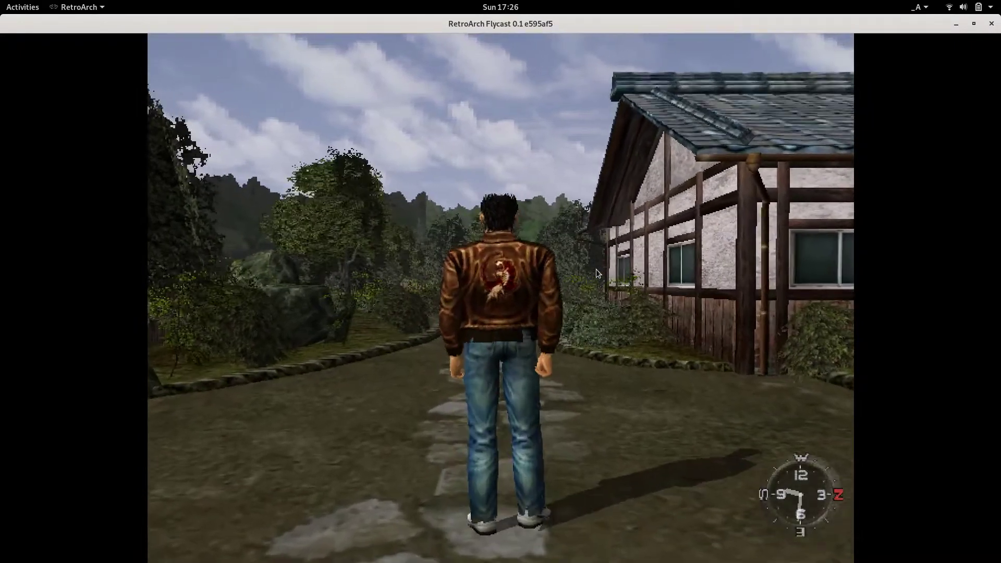
- Move the hex editor cursor two bytes ahead to the 0c byte at 0x0018c9d68
key(alt+Tab)
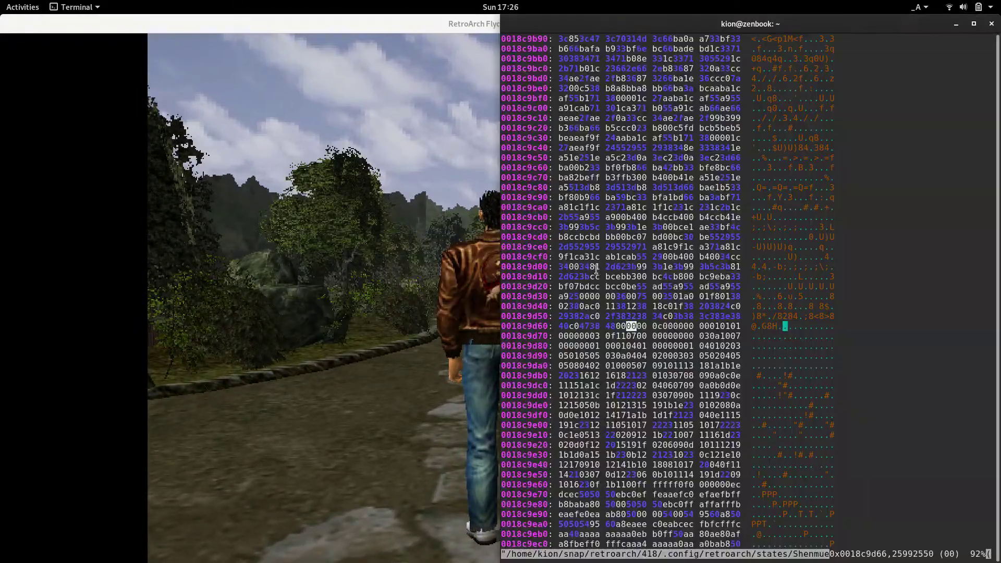
key(Right)
key(Right)
key(alt+Tab)
key(Tab)
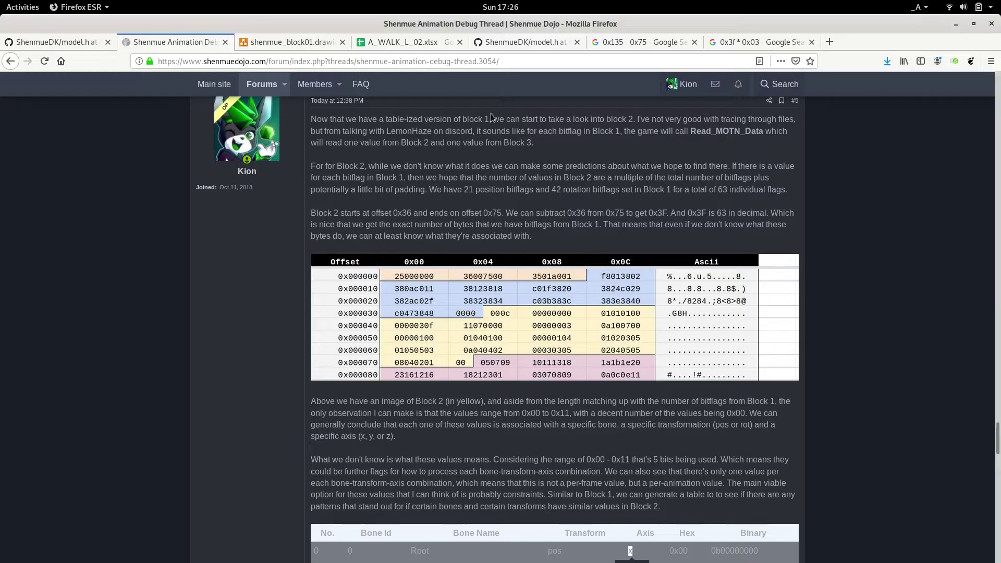
click(393, 43)
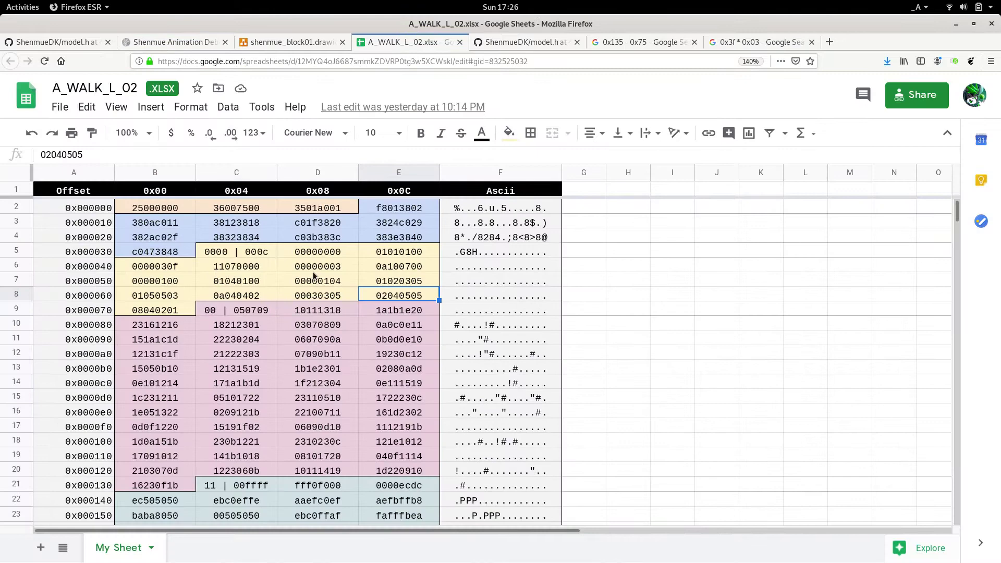
double_click(264, 251)
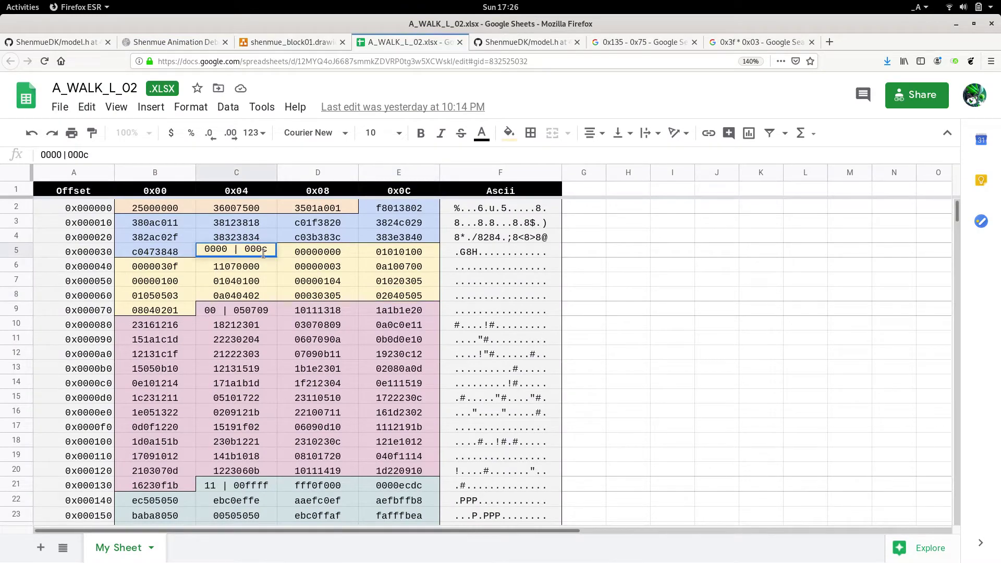
drag(246, 251, 258, 251)
click(300, 44)
click(183, 42)
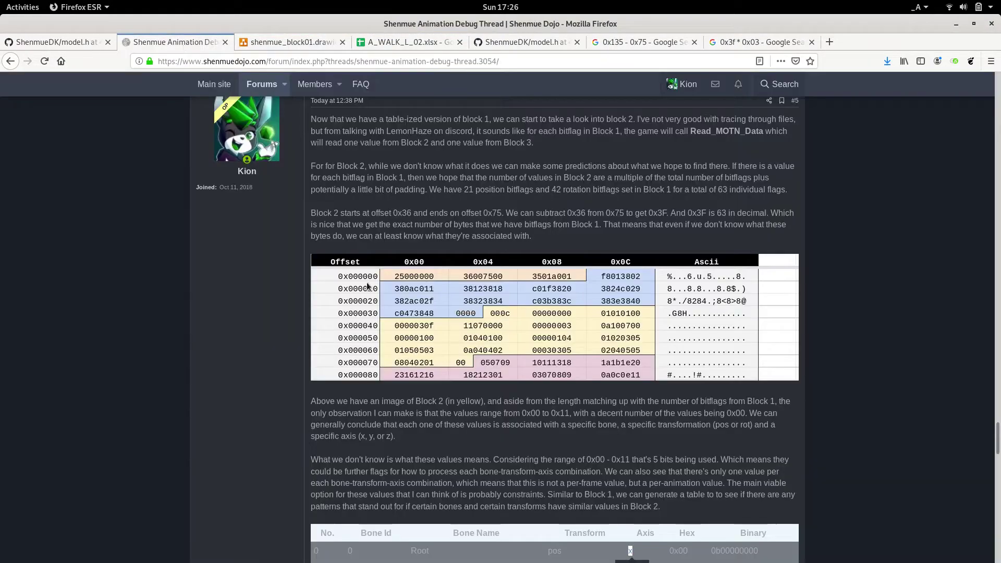
- Highlight the 0x0c and 0b00001100 values in the Root pos y row of the Block 2 table
scroll(328, 228, down, 10)
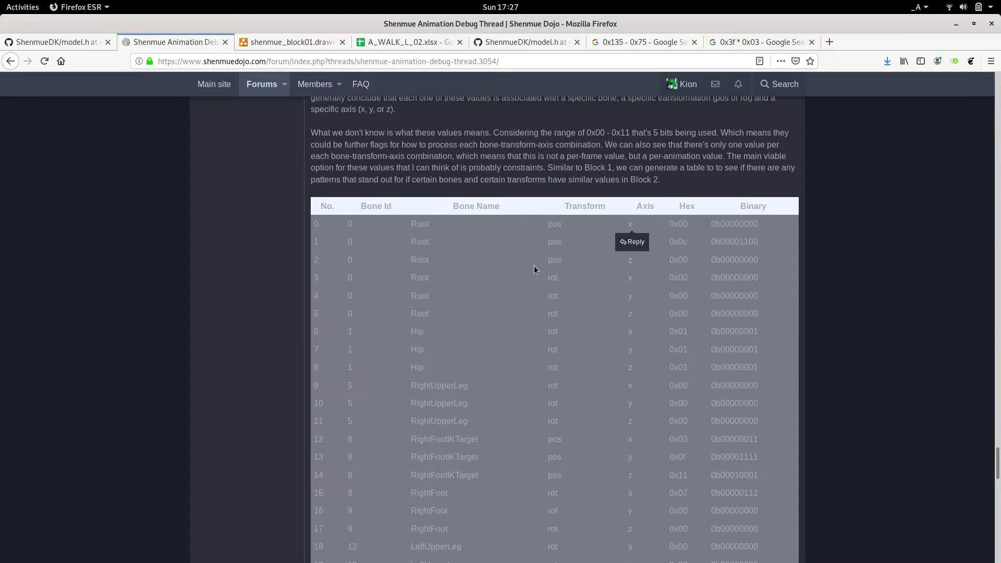
drag(667, 239, 767, 242)
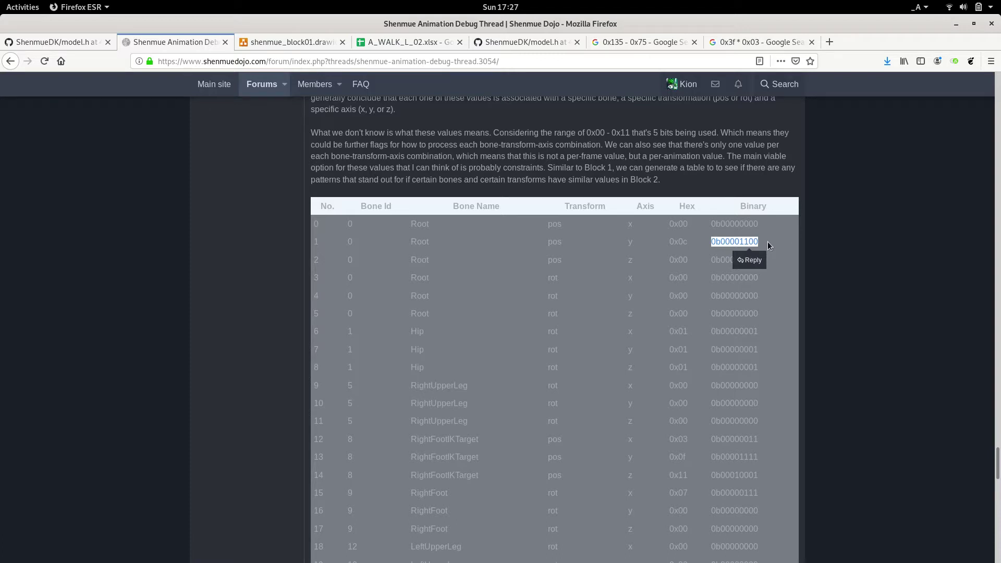
click(833, 301)
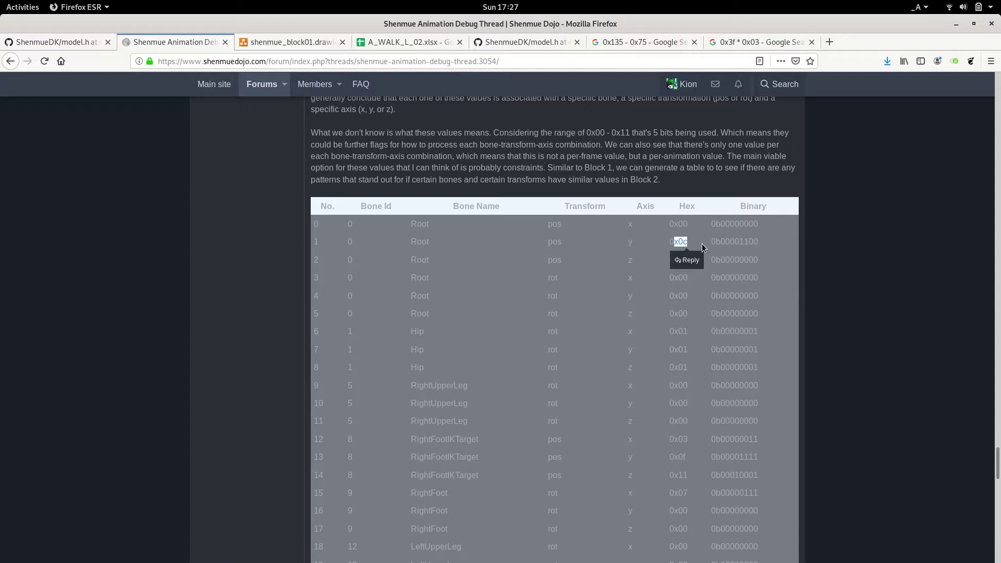
key(alt+Tab)
key(alt+Tab)
key(alt+Tab)
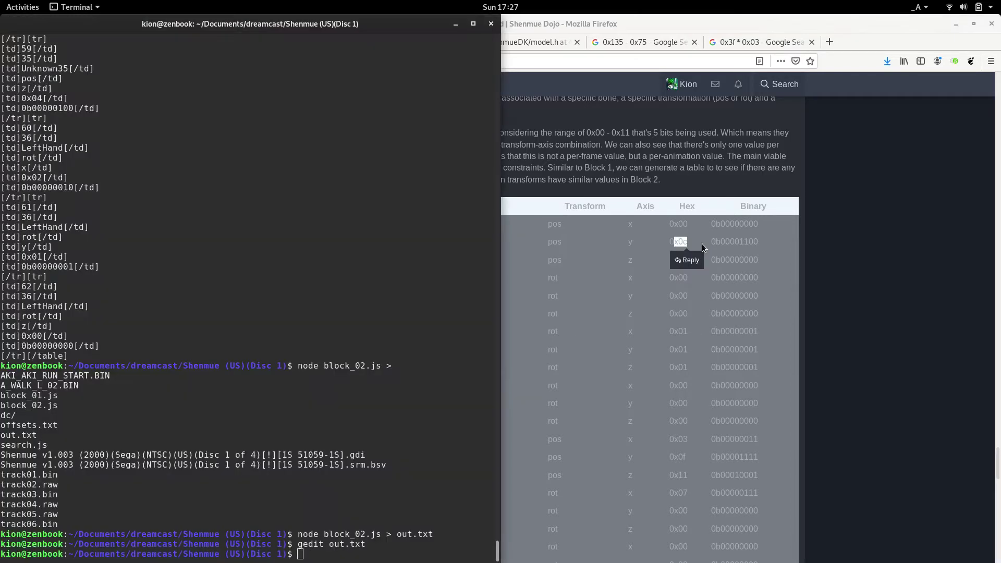
- Attempt a one-byte replace on the byte at 0x18c9d68 in the vim hex editor, then exit replace mode
key(alt+Tab)
key(alt+Tab)
key(alt+Tab)
key(alt+Tab)
key(alt+Tab)
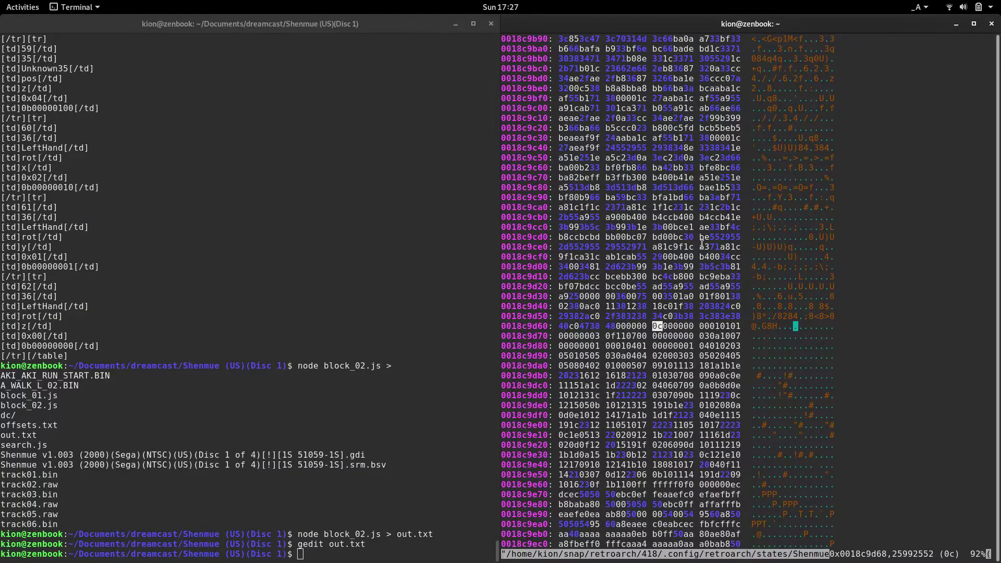
key(R)
key(r)
key(Escape)
key(R)
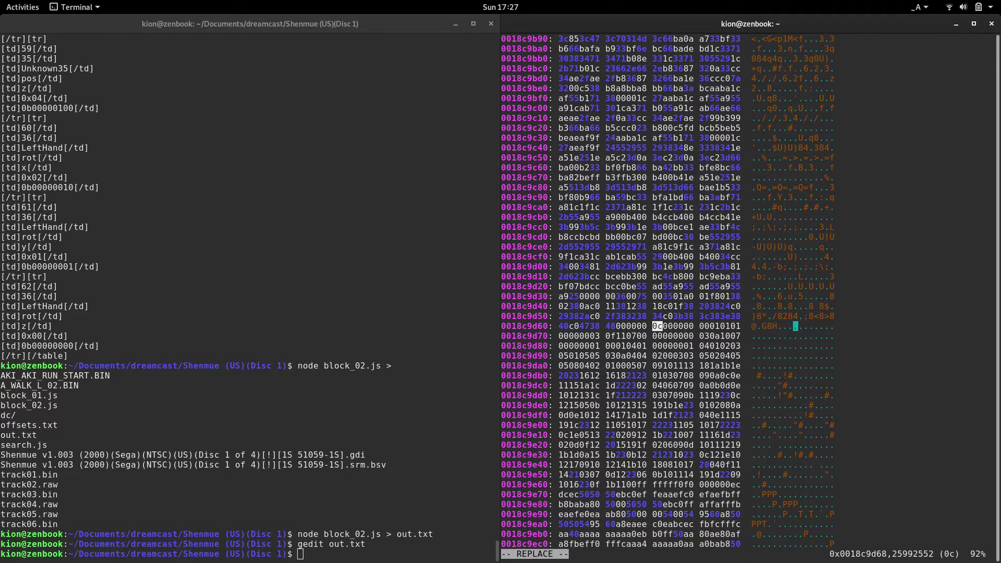
key(Right)
key(Escape)
- Load save state slot 0 in RetroArch and walk Ryo forward along the path
key(alt+Tab)
key(Tab)
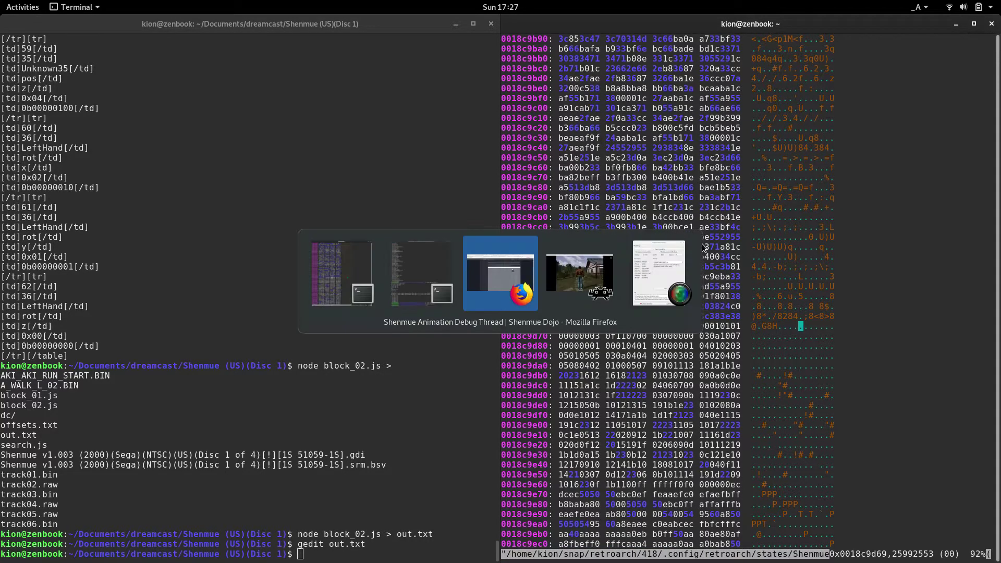
key(Tab)
key(F4)
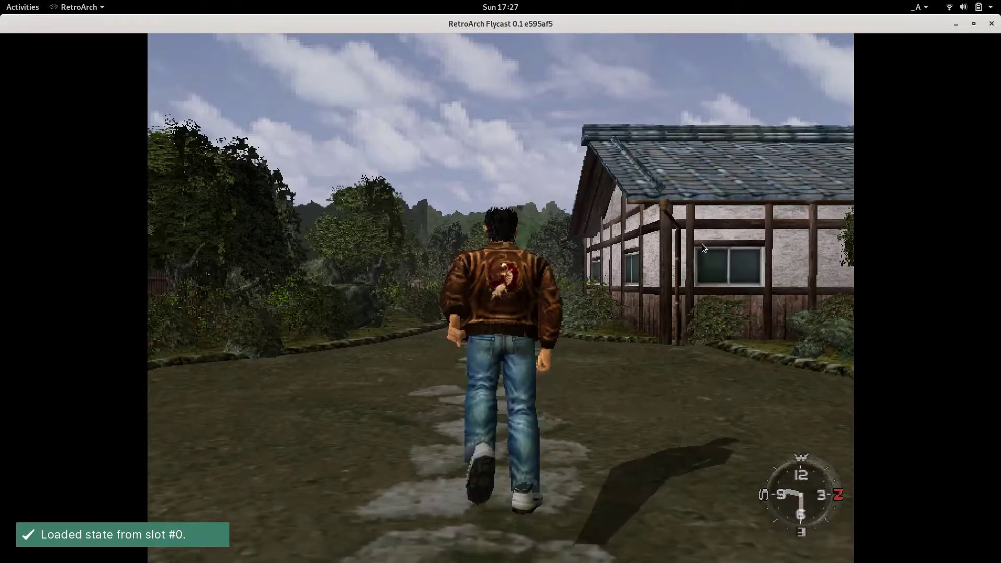
key(Up)
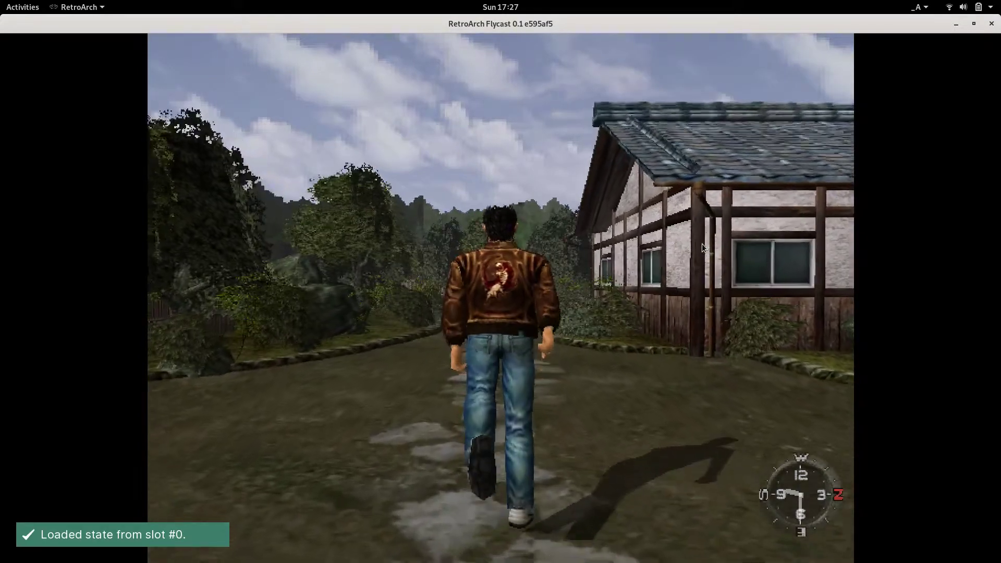
key(alt+Tab)
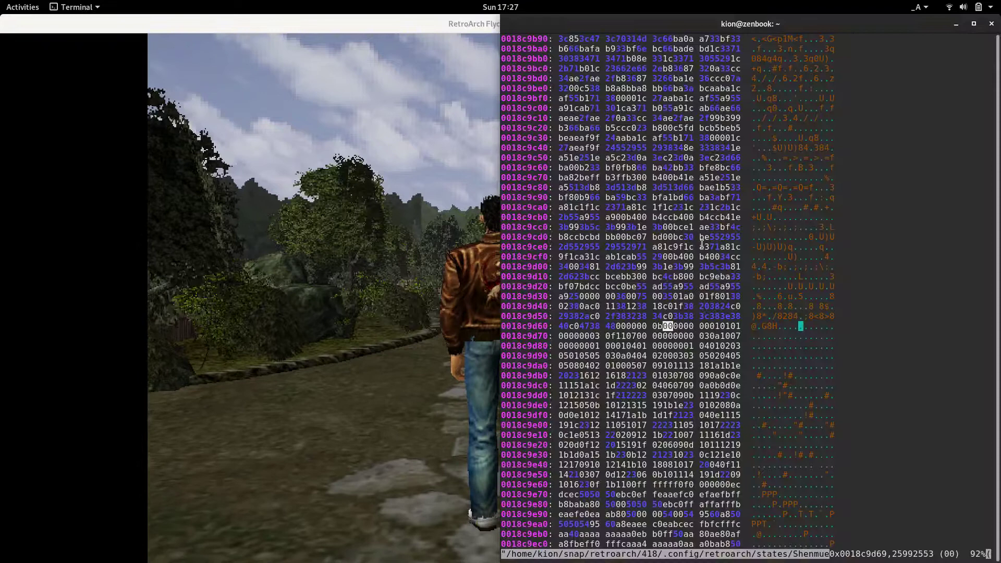
- Undo the earlier replacement, overwrite the byte with 0d and save the state file with :w
key(u)
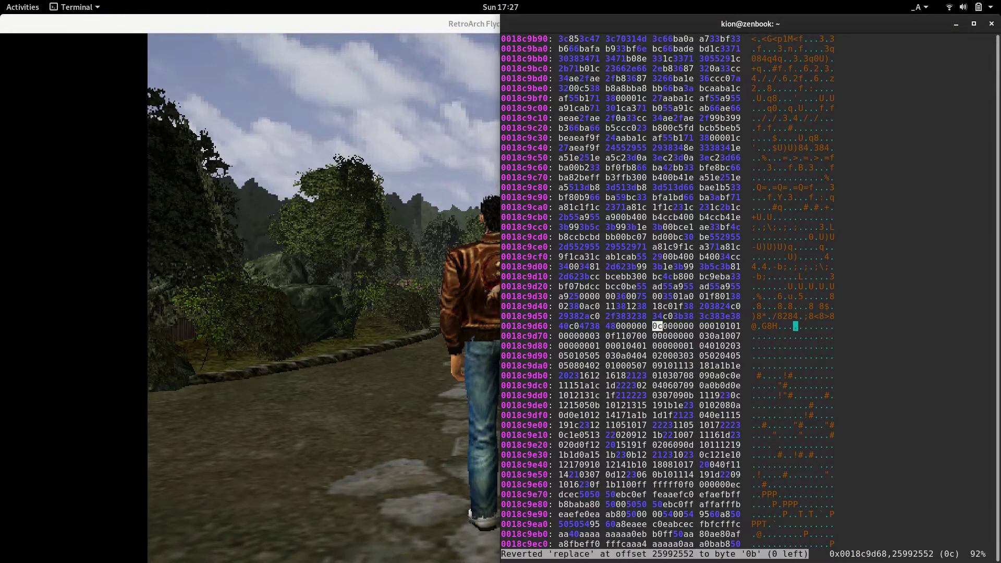
key(shift+r)
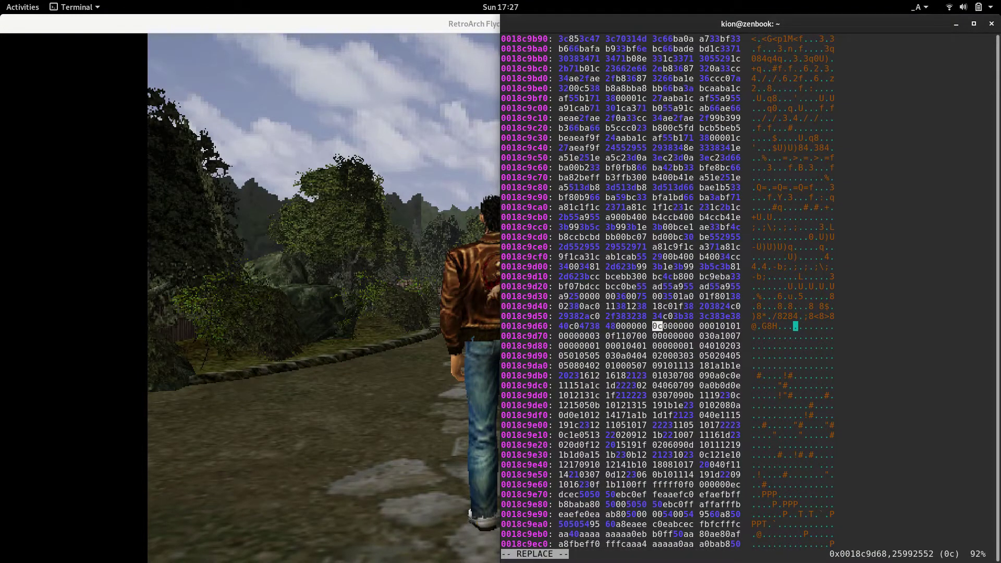
text(0d)
key(Escape)
text(:w)
key(Return)
key(alt+Tab)
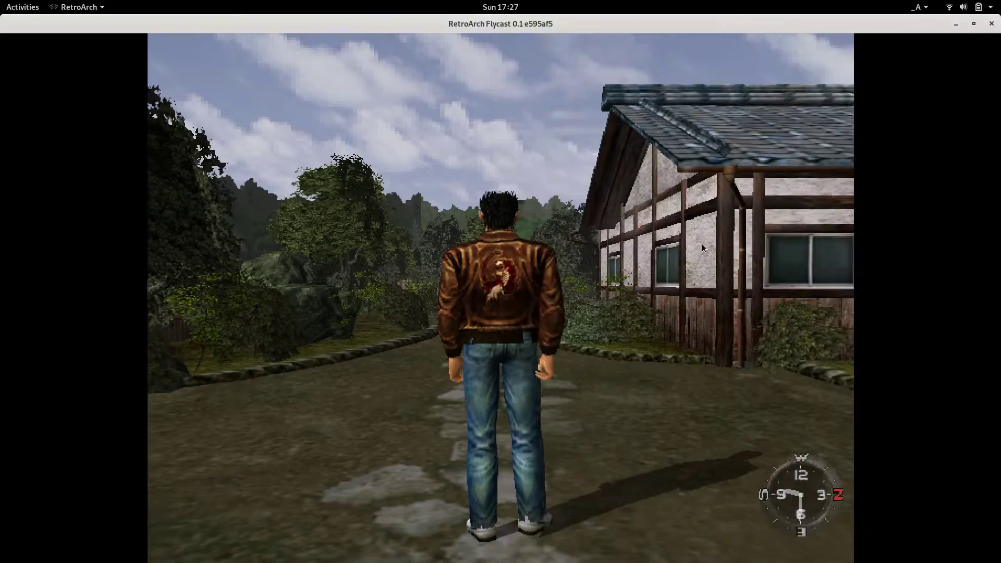
- Reload slot 0 and walk Ryo forward toward the house to check his animation
key(F4)
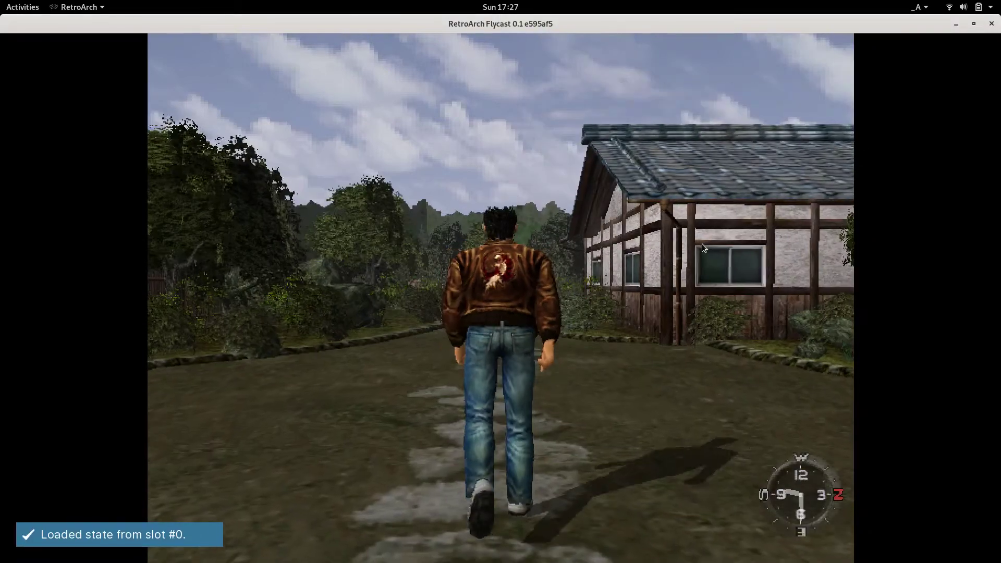
key(Up)
key(Up)
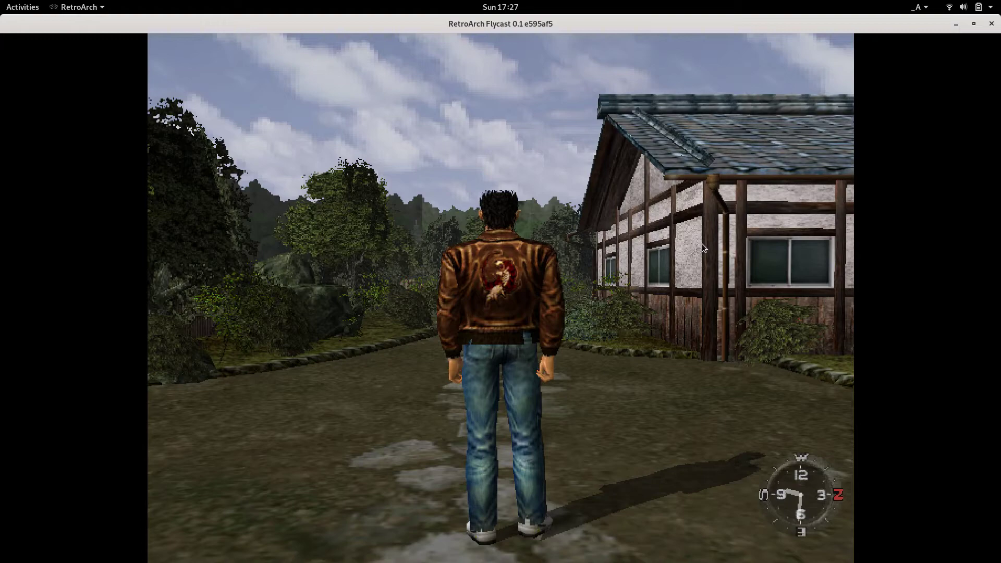
key(Up)
key(alt+Tab)
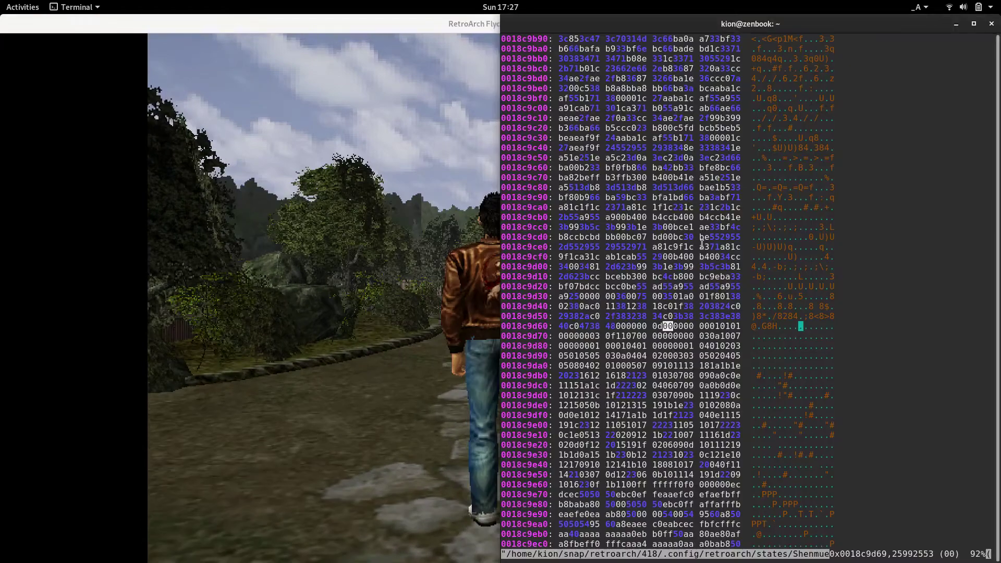
- Zero the byte with r0, save with :w, and load state slot 0 in RetroArch
text(r0:w)
key(Return)
key(alt+Tab)
key(F4)
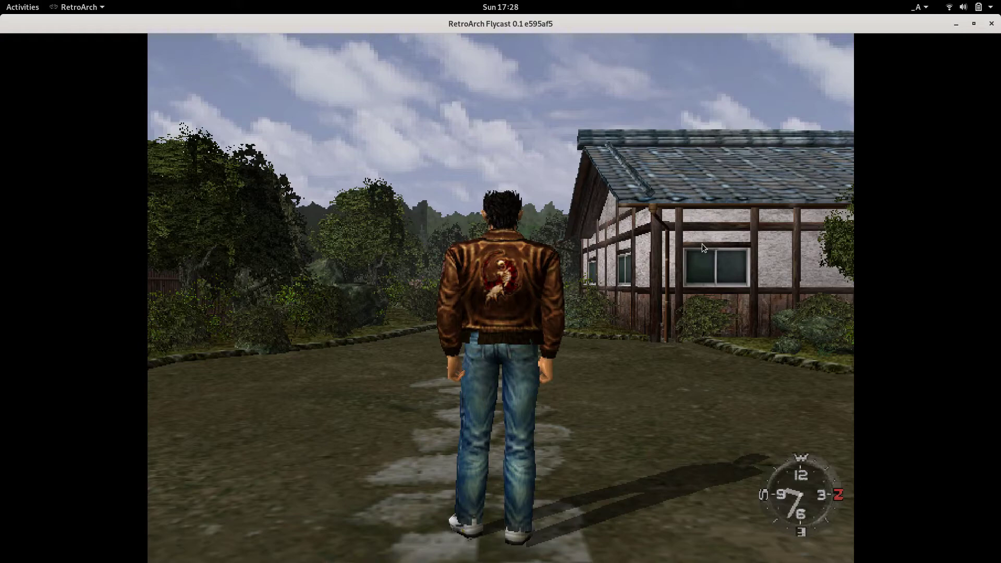
- Move Ryo repeatedly with the z key, watching his walk turn into tucked forward rolls
key(z)
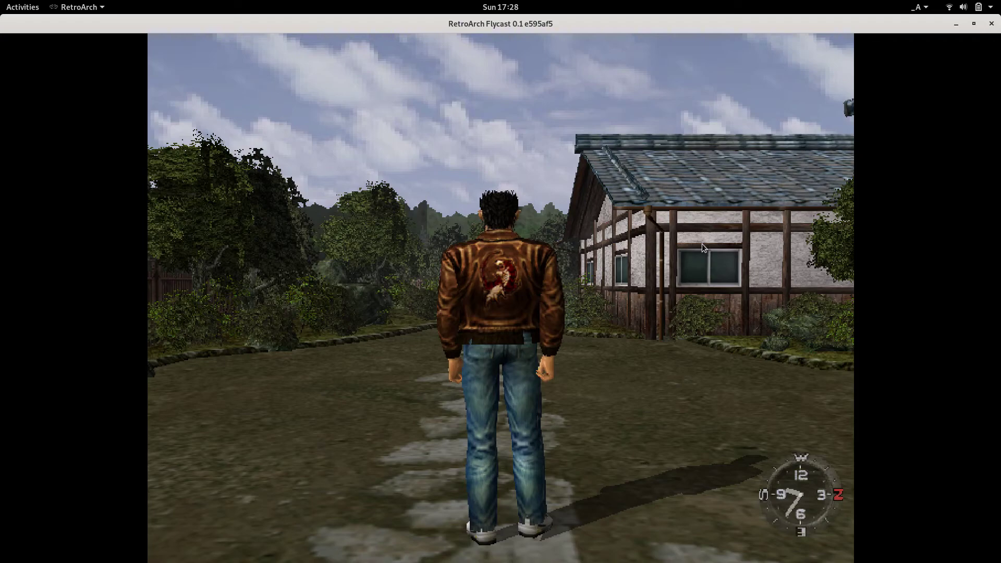
key(z)
key(z)
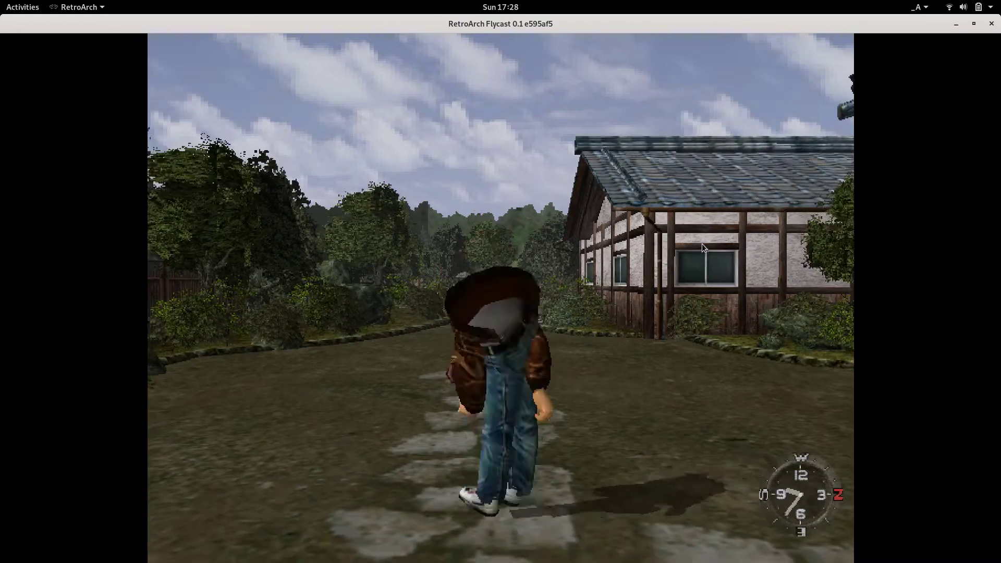
key(z)
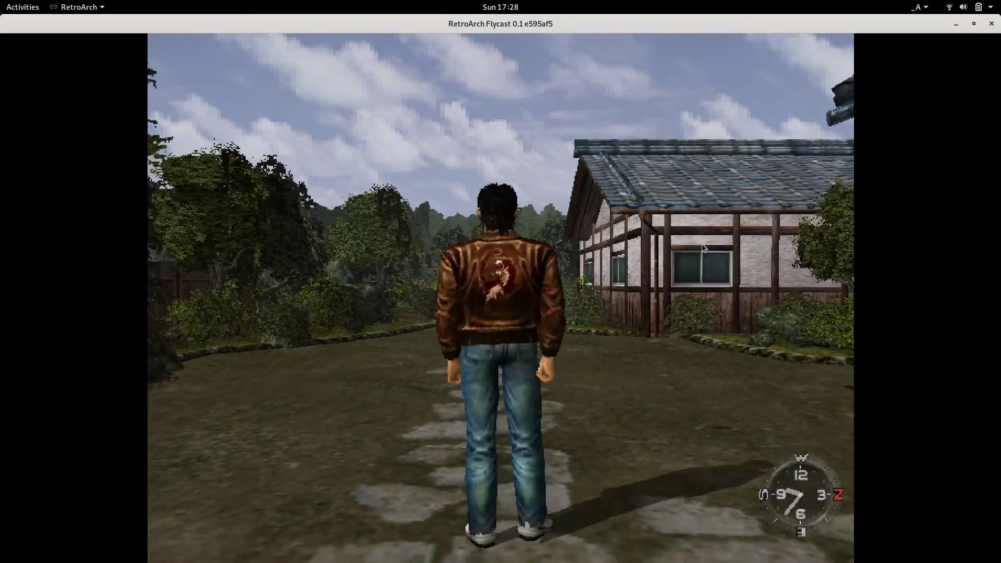
key(z)
key(z)
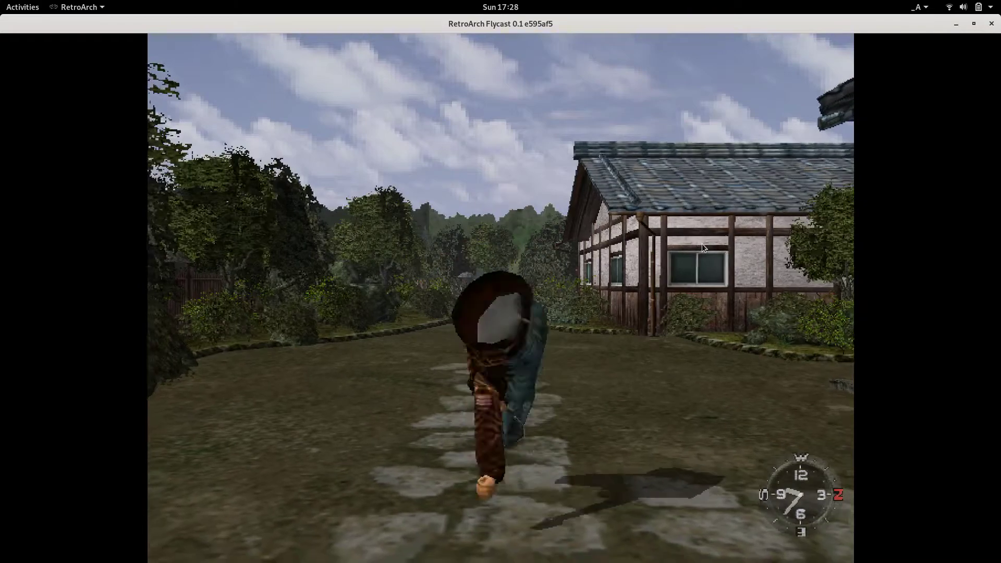
key(z)
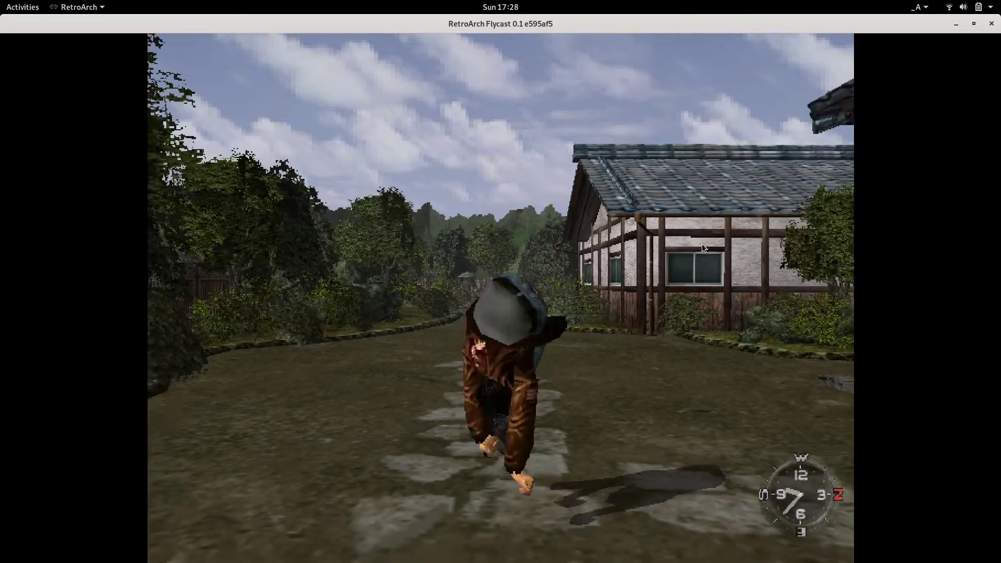
key(z)
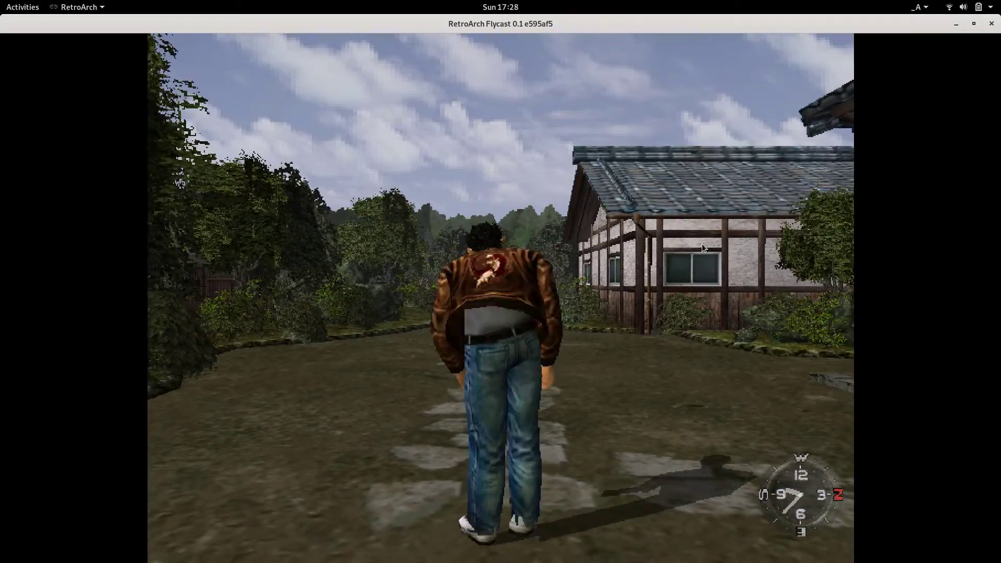
key(z)
key(z)
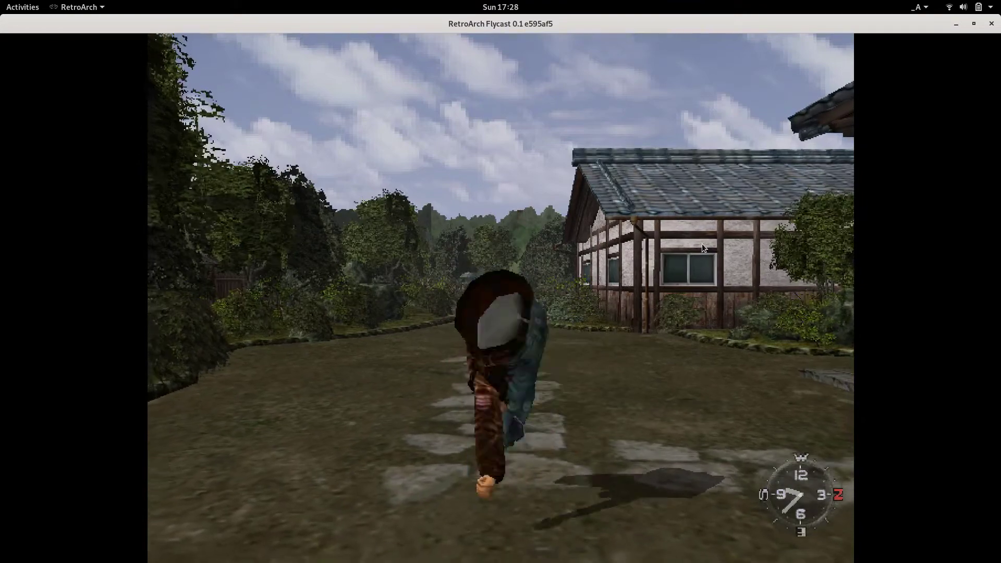
key(z)
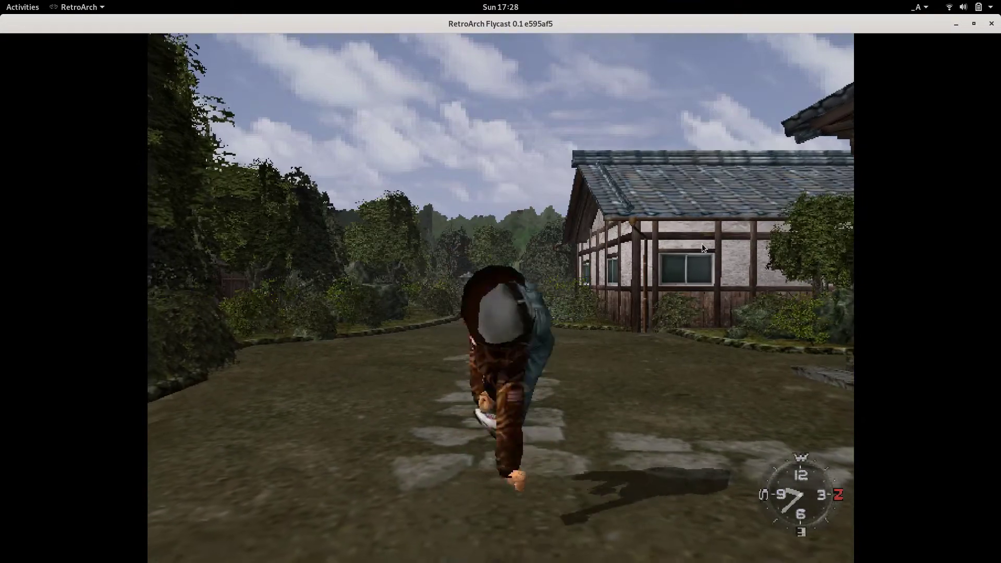
key(z)
key(z)
key(z)
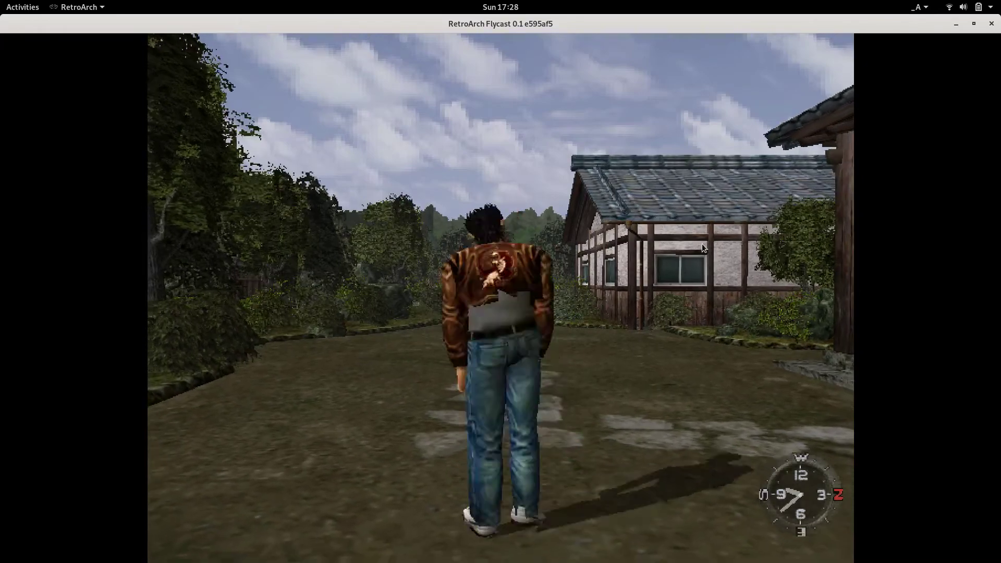
key(z)
key(z)
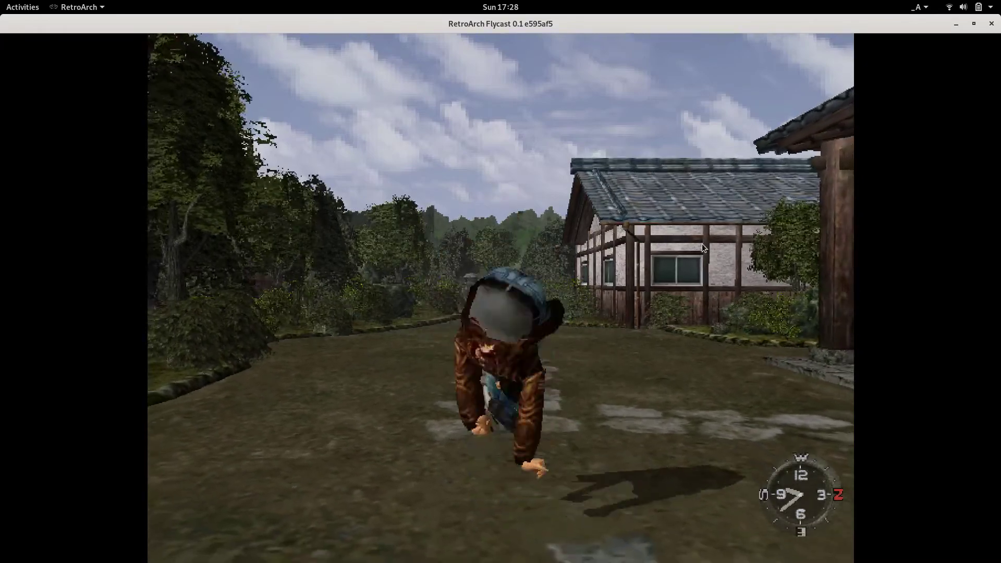
key(z)
key(z)
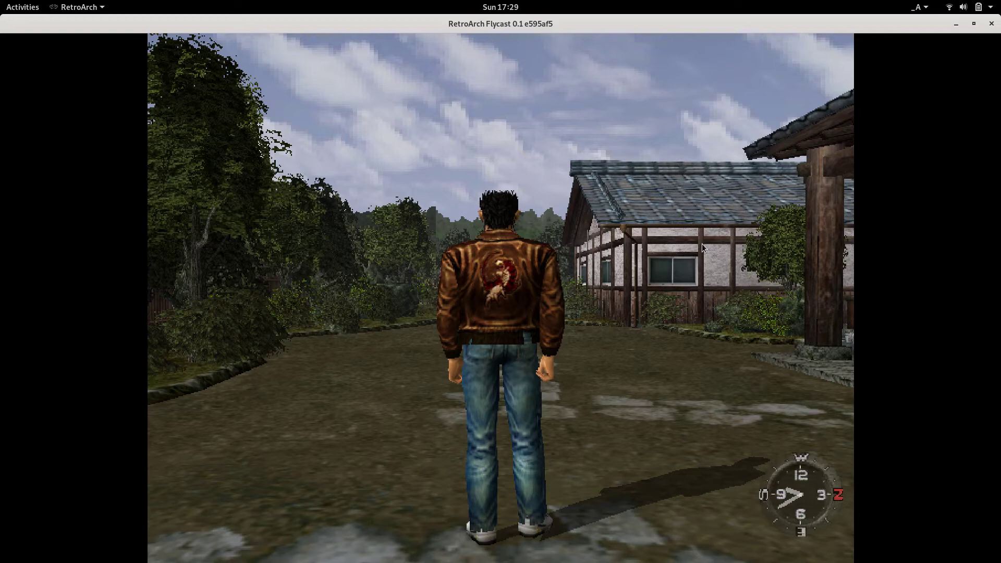
- Return to normal mode in vim and save the state file with :w
key(alt+Tab)
key(Left)
text(:)
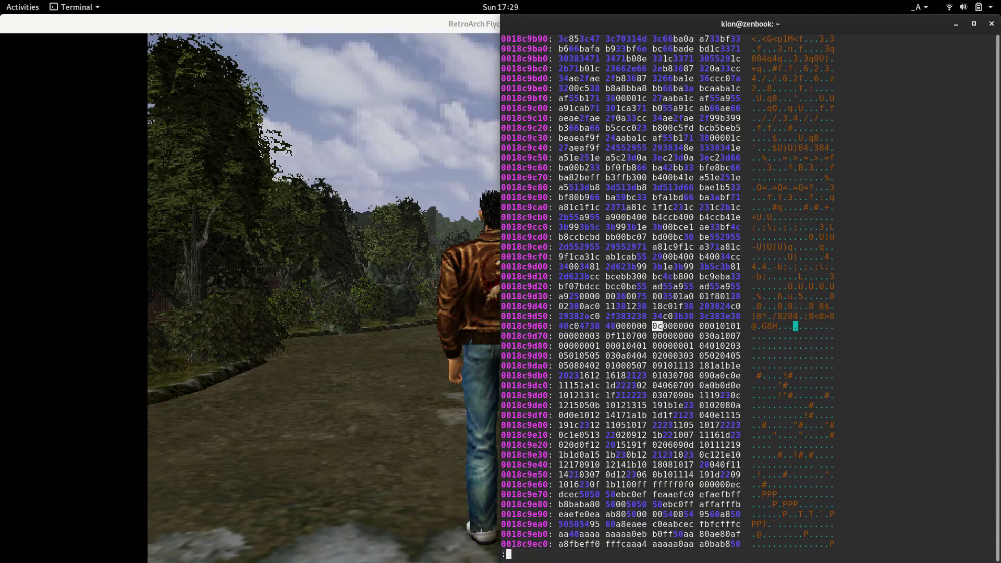
text(w)
key(Return)
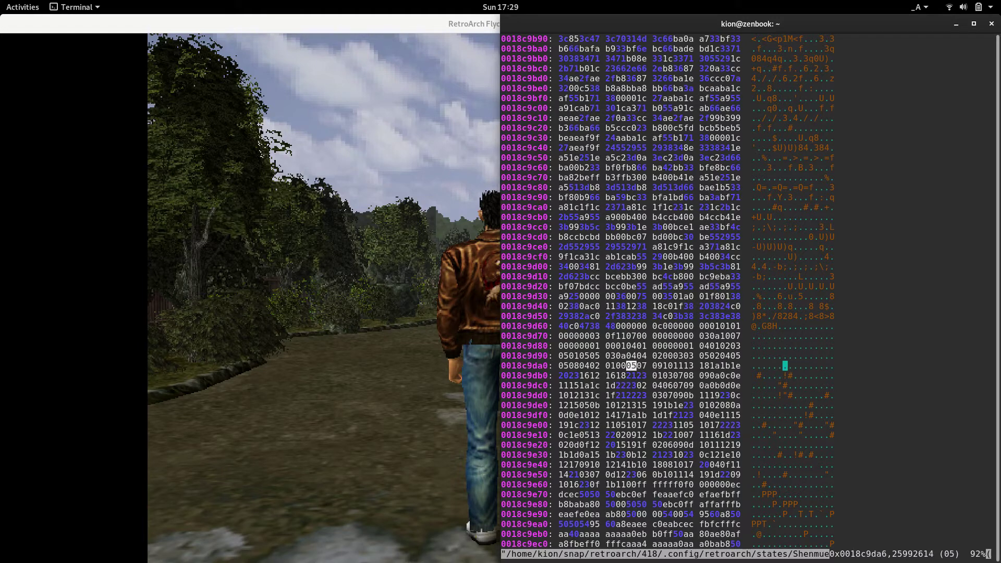
- Overwrite the bytes from offset 0018c9da6 onward with 00 and save the state file
key(R)
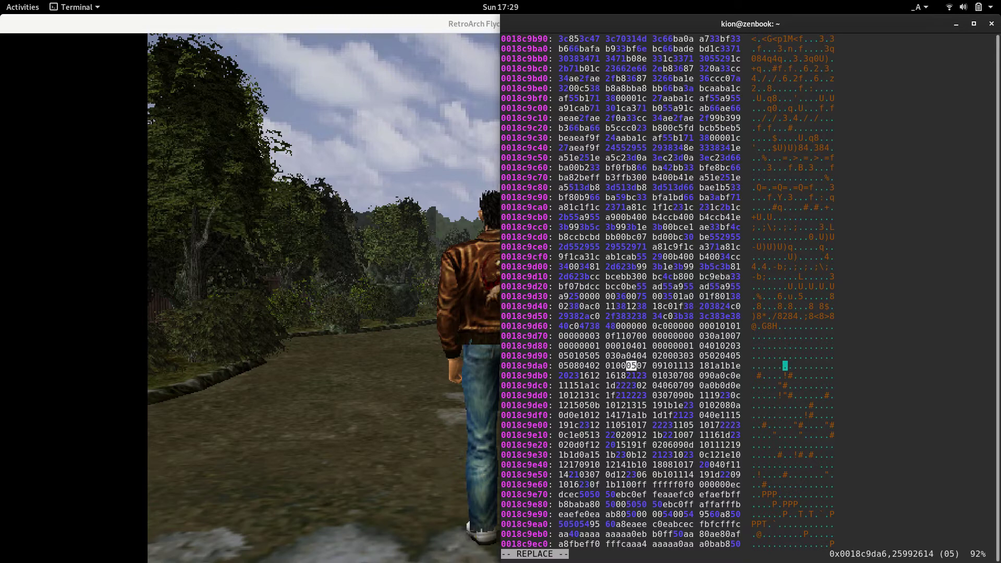
key(r)
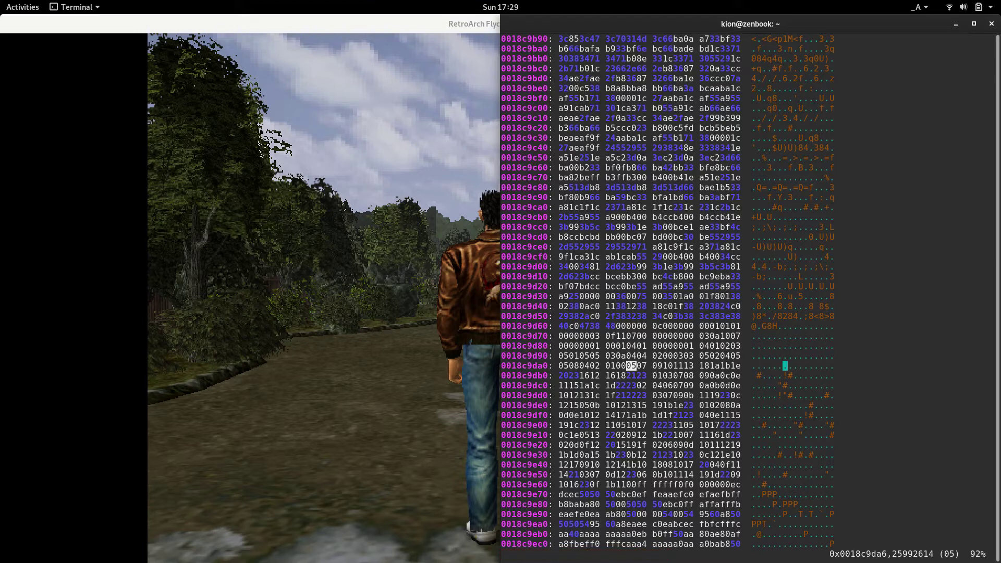
text(00000000)
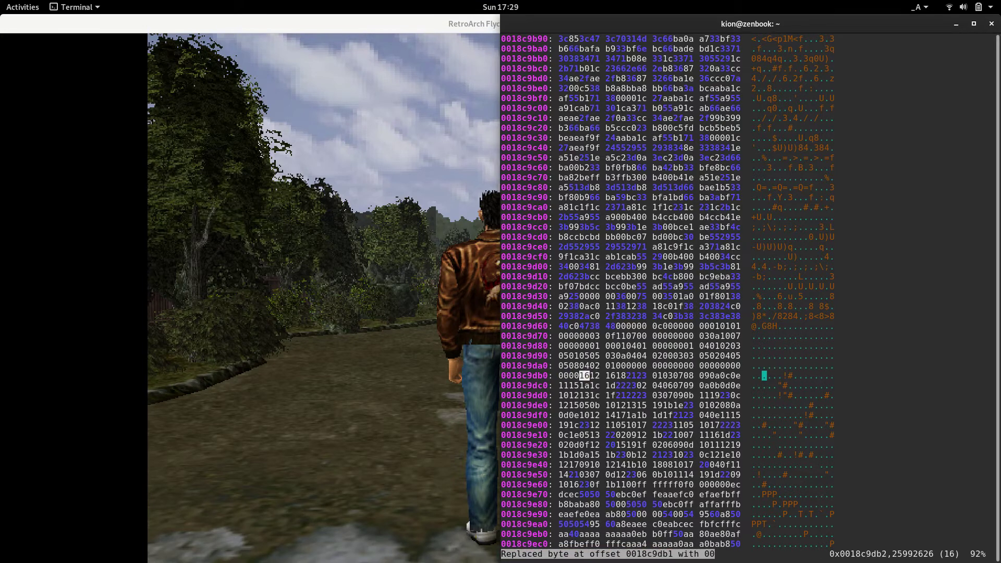
text(00000000000000000000000000:w)
key(Return)
key(alt+Tab)
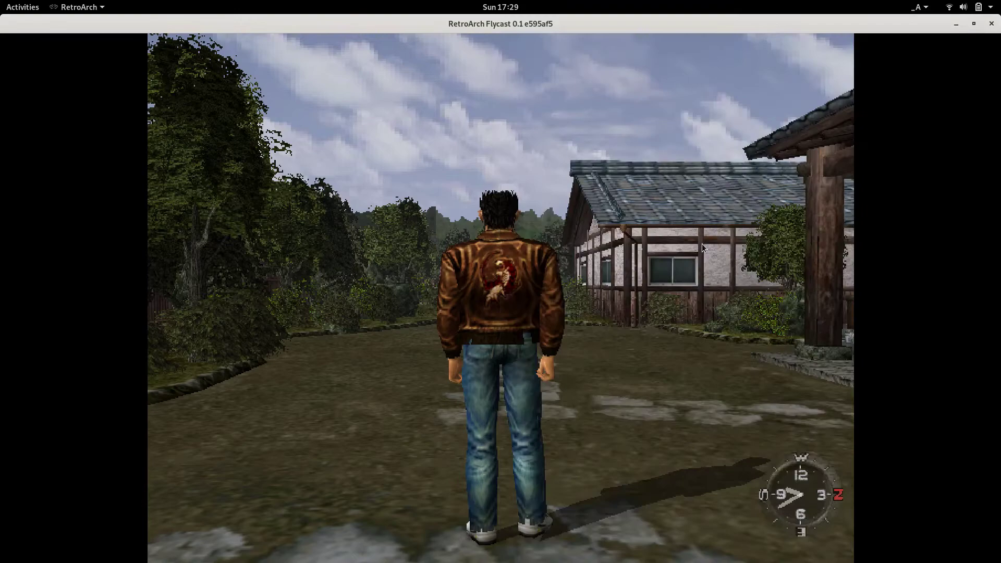
- Load state slot 0 and walk Ryo forward along the path
key(F4)
key(Up)
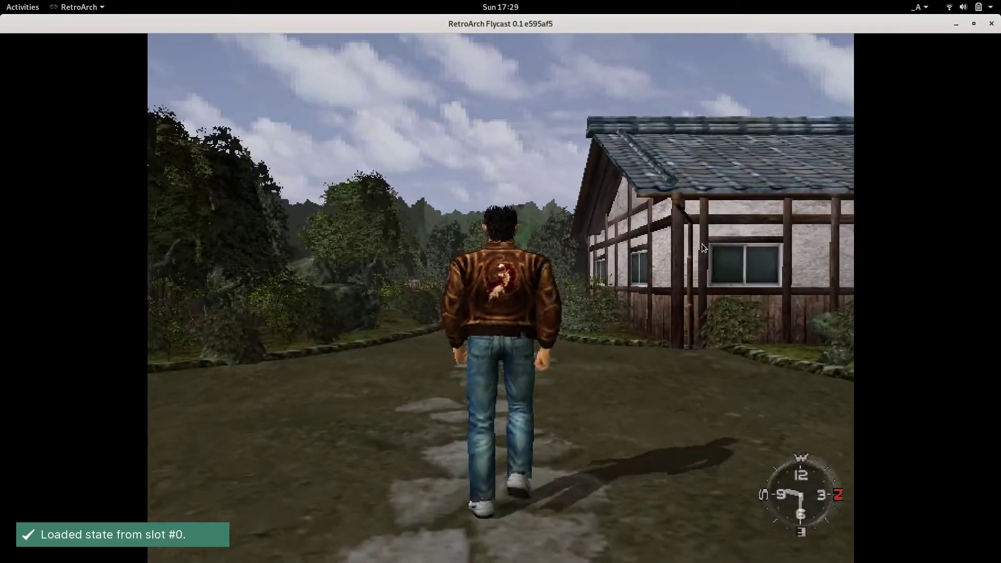
key(Up)
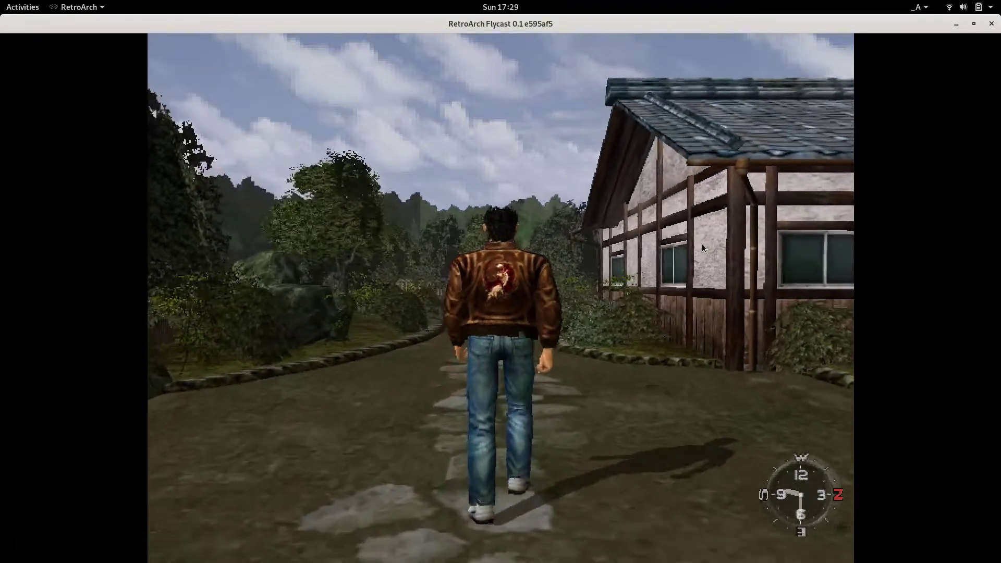
key(alt+Tab)
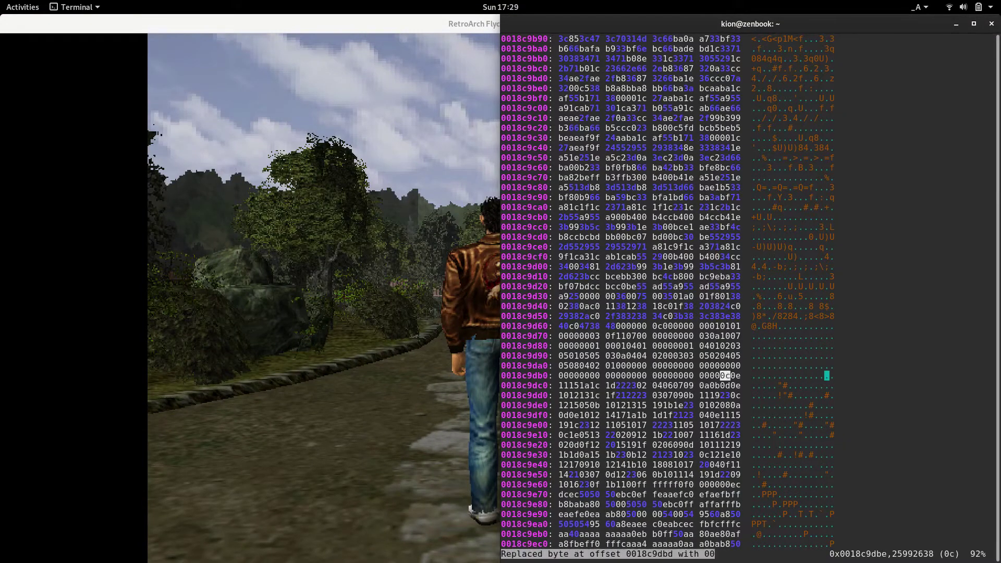
- Reload slot 0 in the emulator and walk Ryo up the path toward the house
key(alt+Tab)
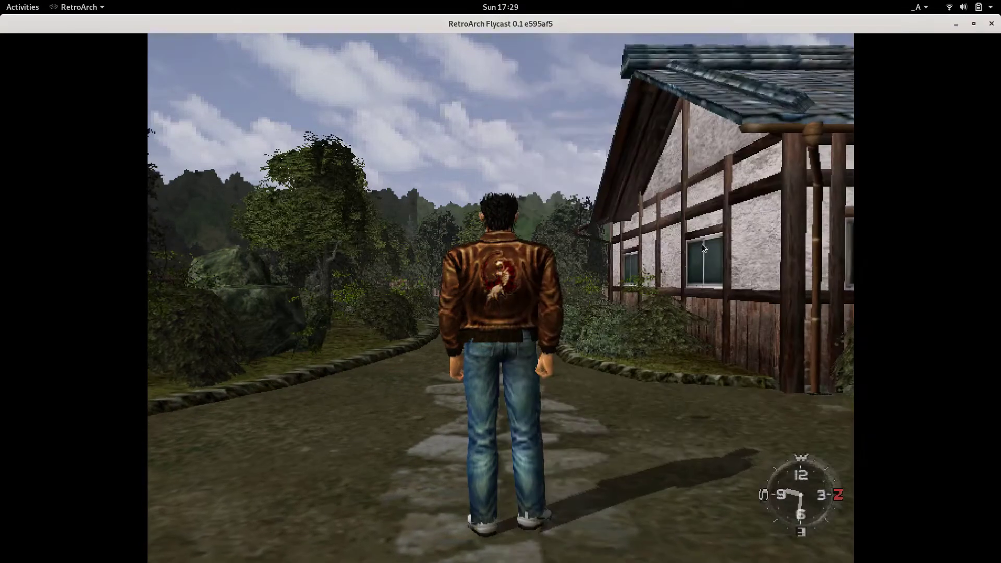
key(F4)
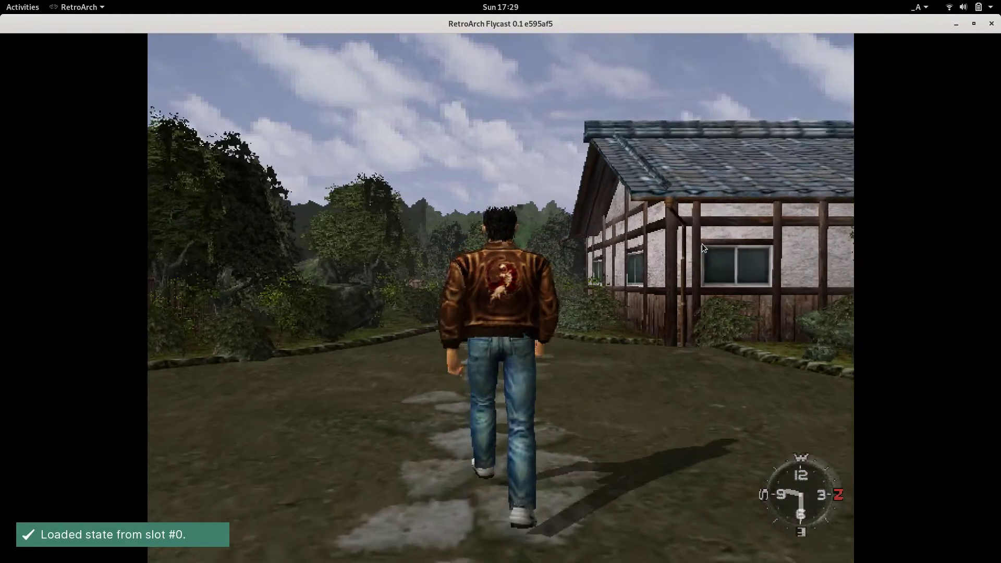
key(Up)
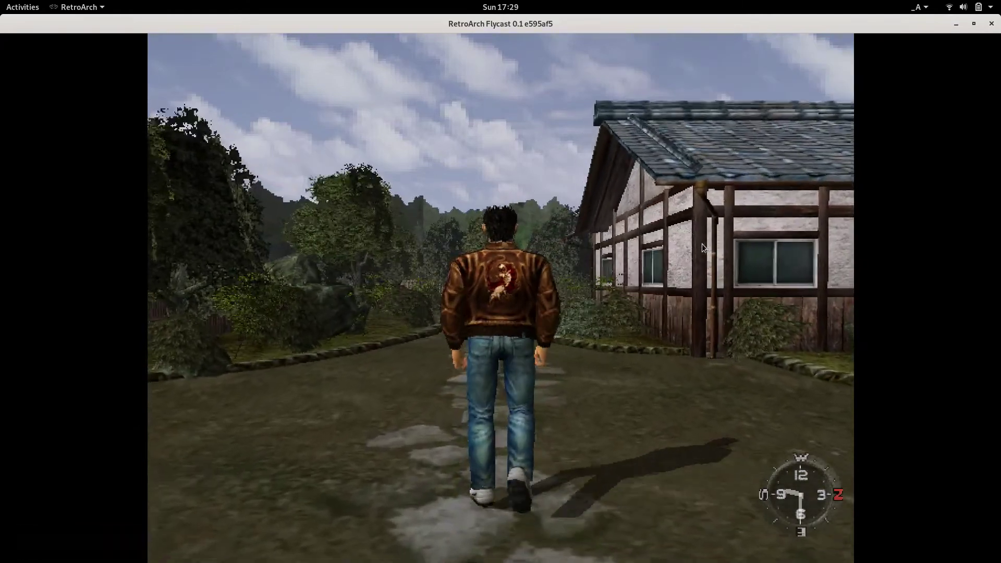
key(Up)
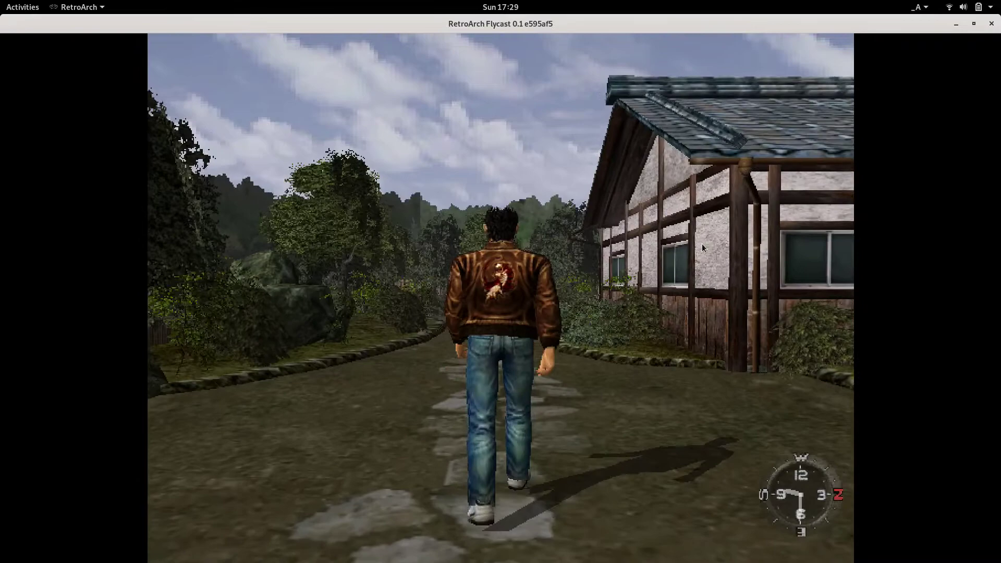
key(Up)
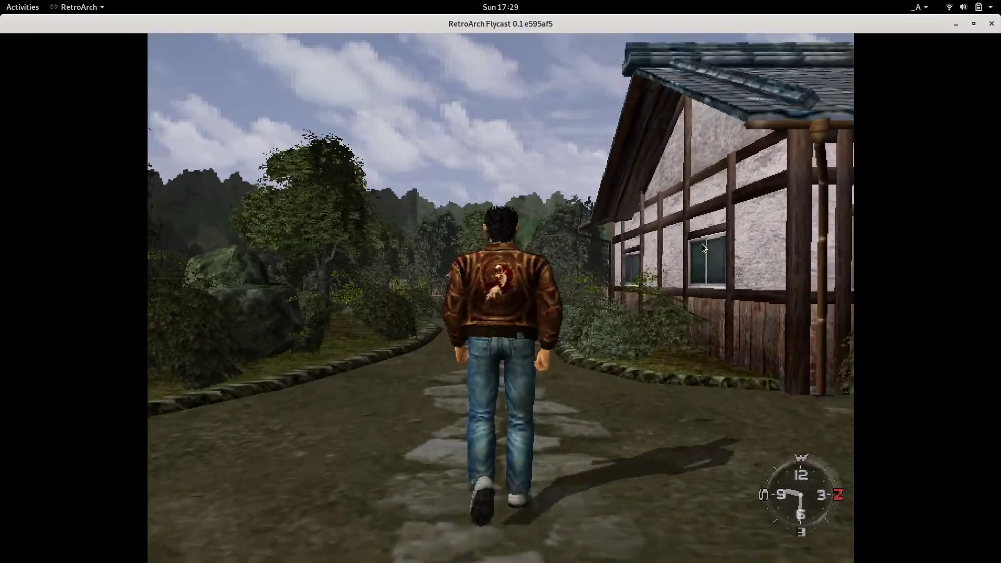
key(Up)
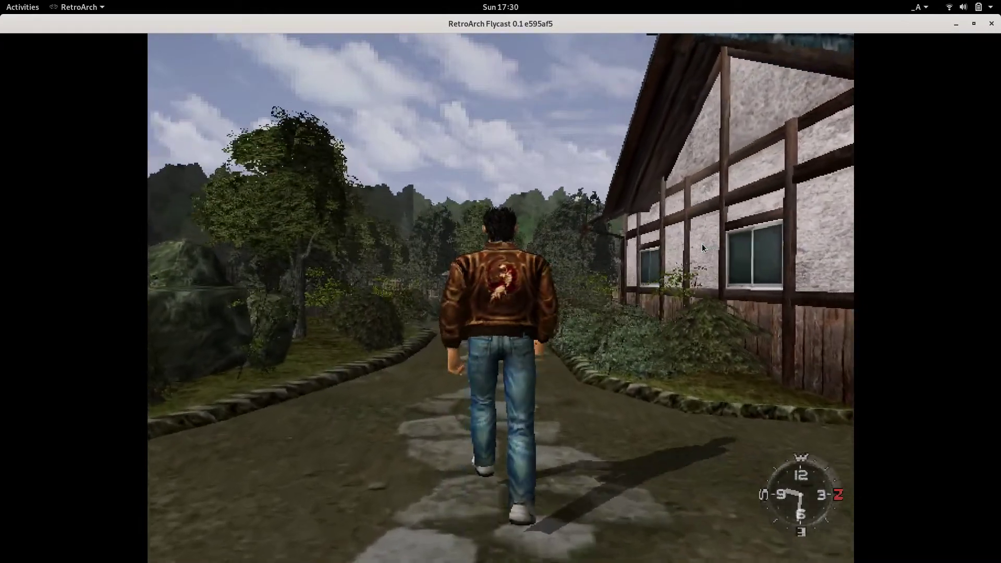
key(Up)
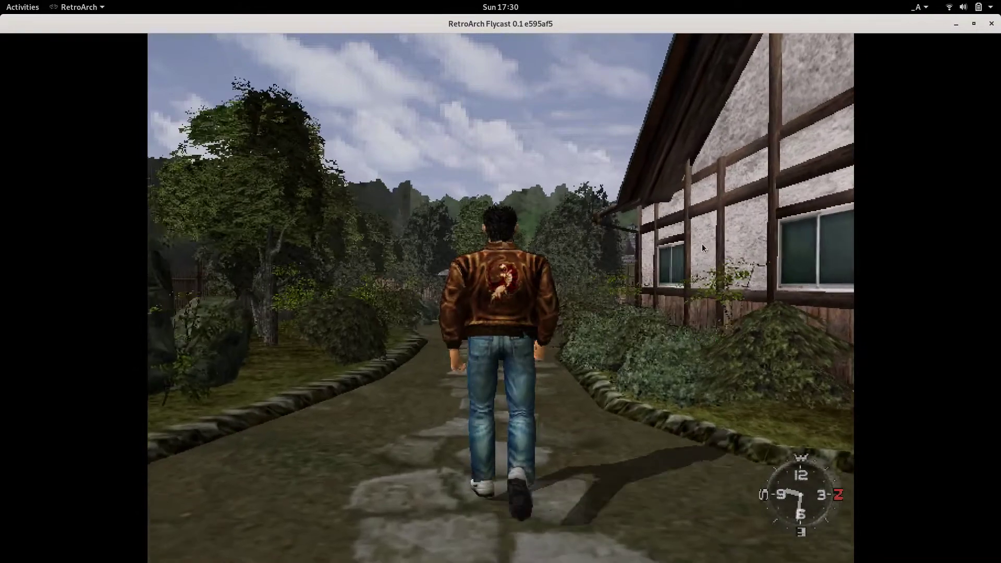
key(alt+Tab)
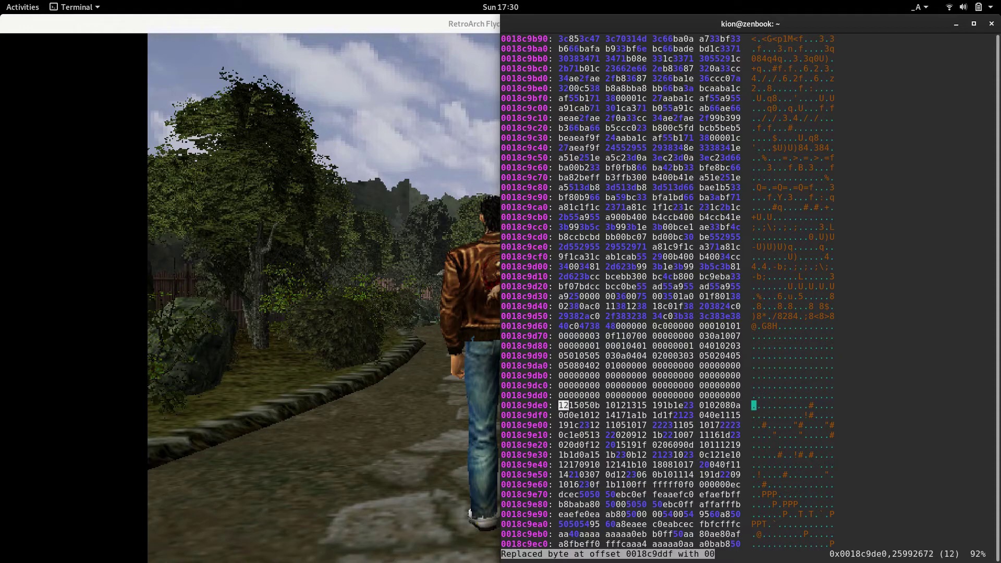
- Save the edited state file, reload slot 0 and walk Ryo along the stone path
key(Return)
key(alt+Tab)
key(F4)
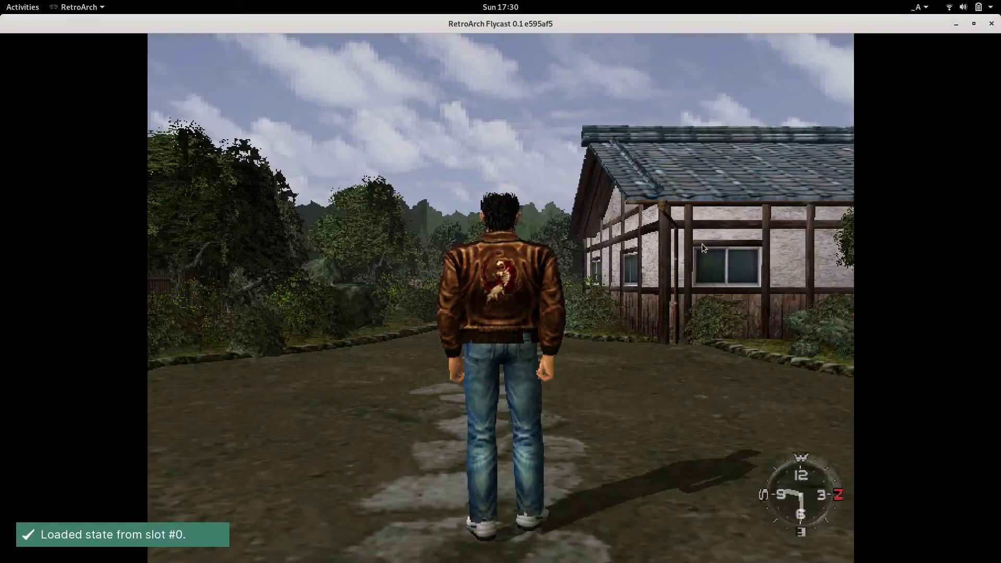
key(Up)
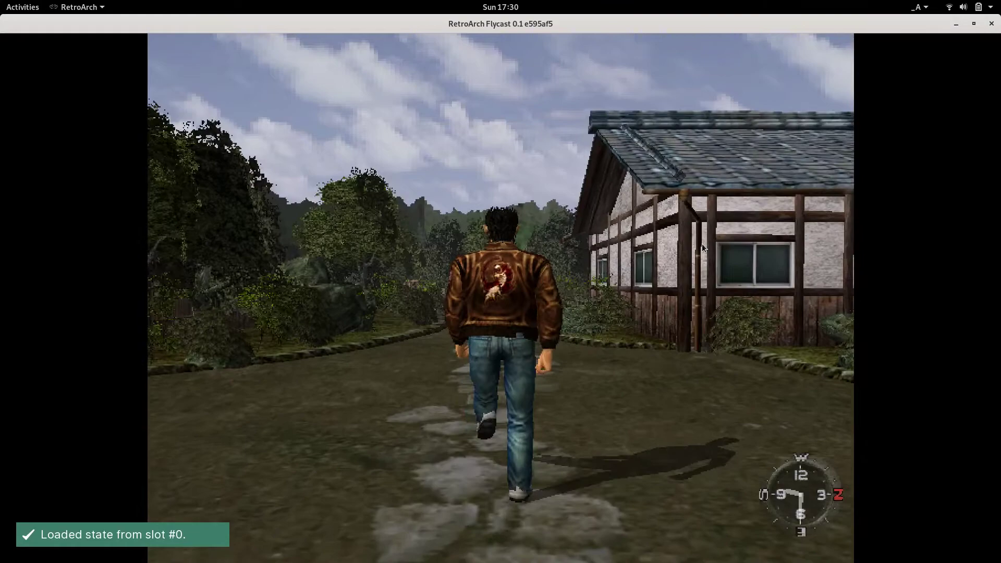
key(Up)
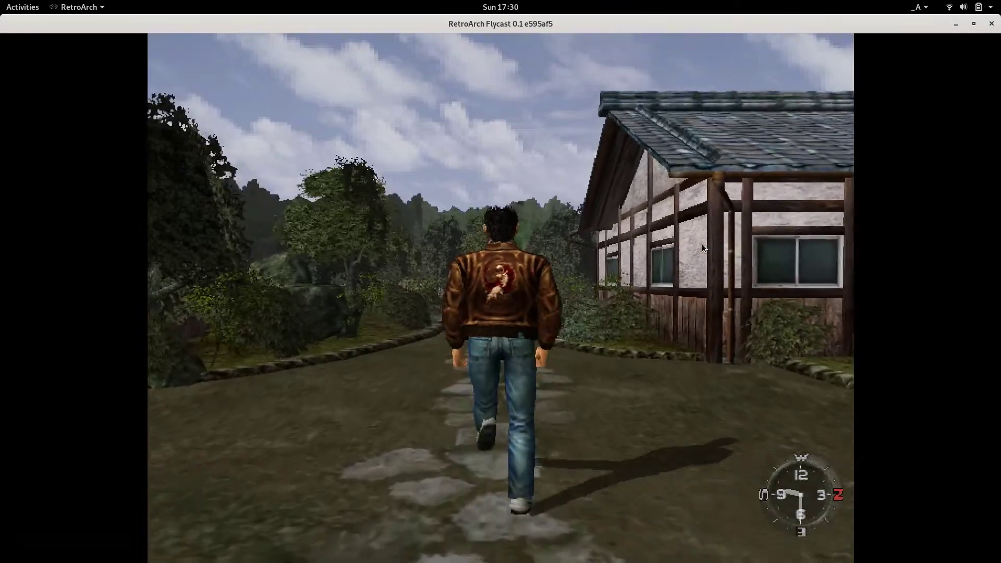
key(Up)
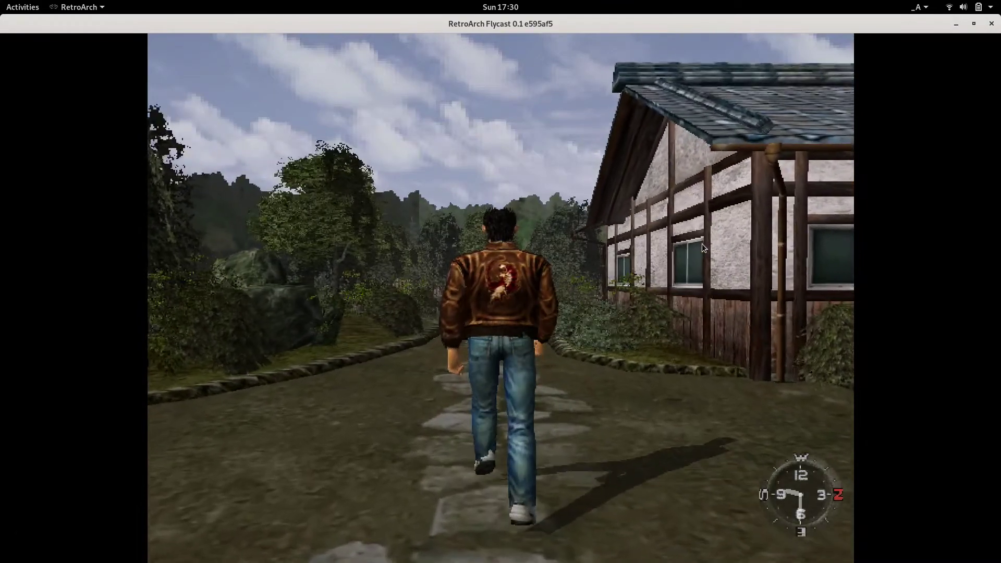
key(Up)
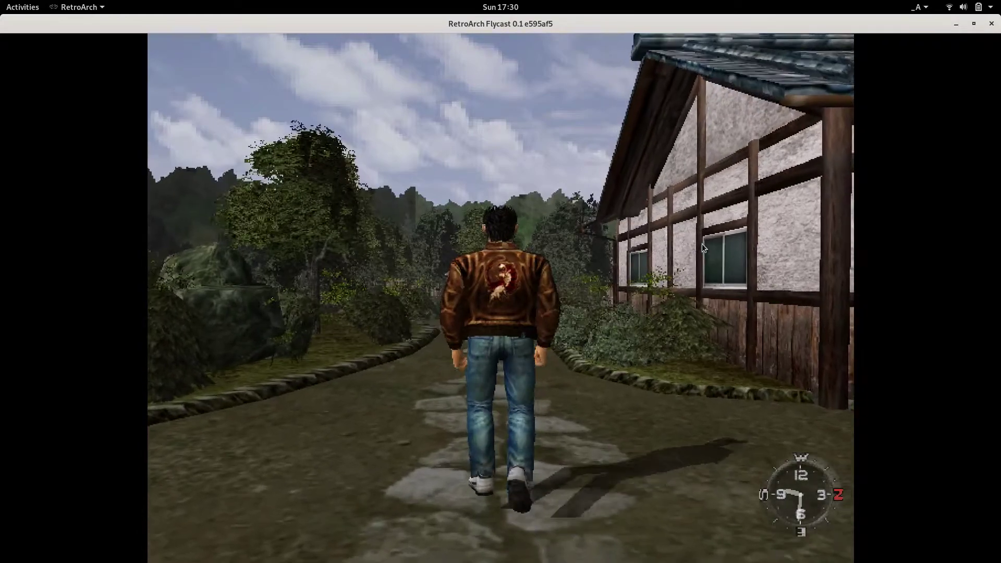
key(Up)
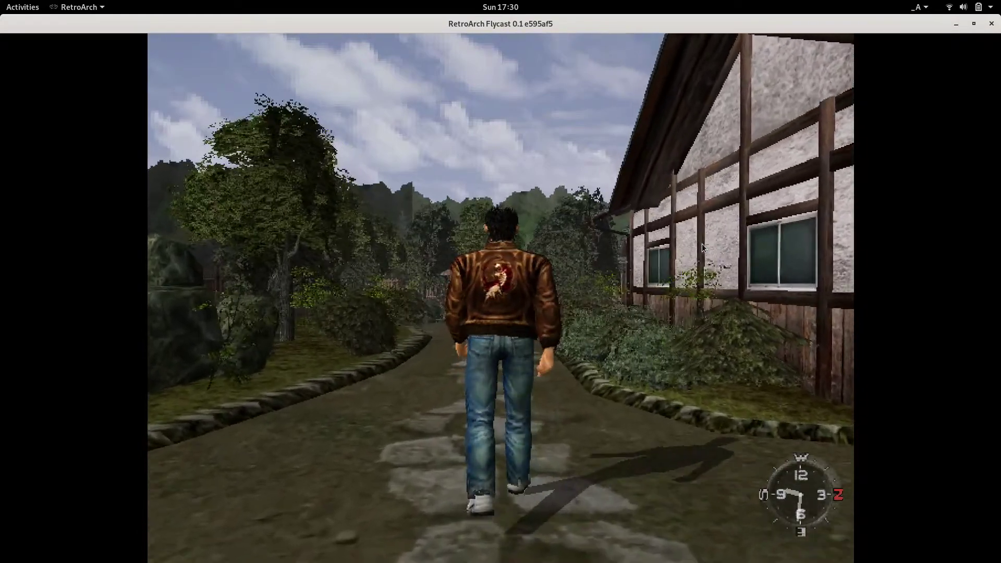
- Walk Ryo past the house toward the gate building
key(Up)
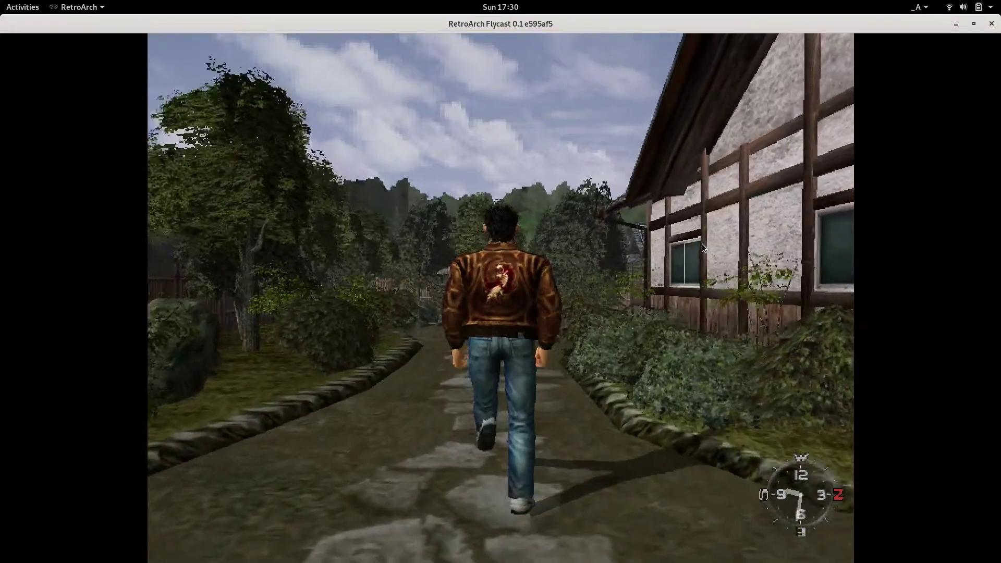
key(Up)
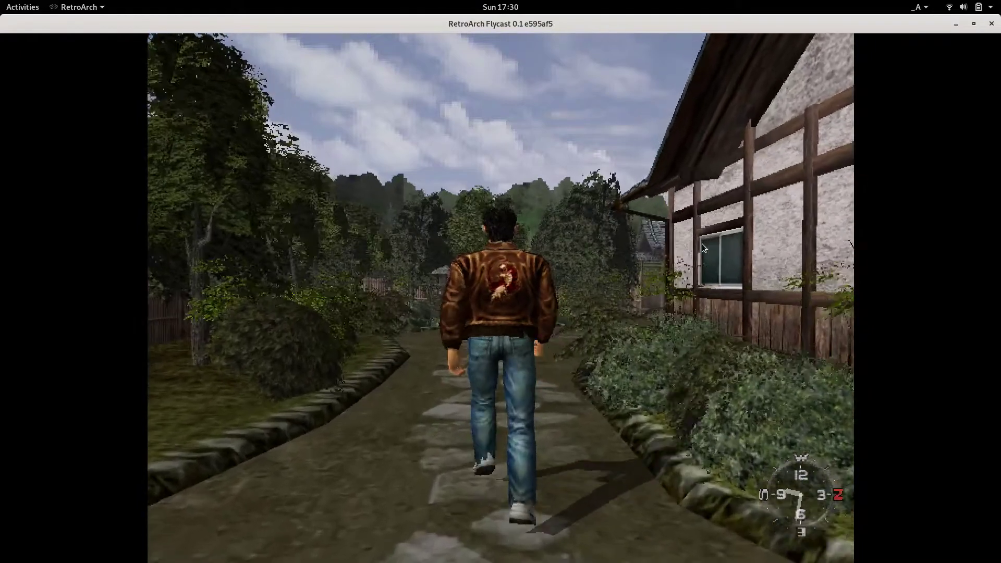
key(Up)
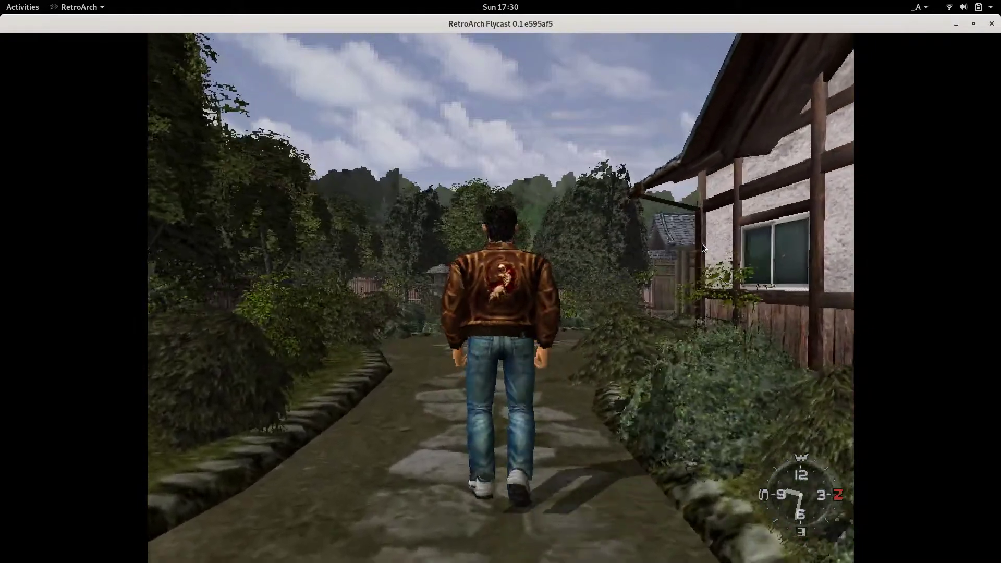
key(Up)
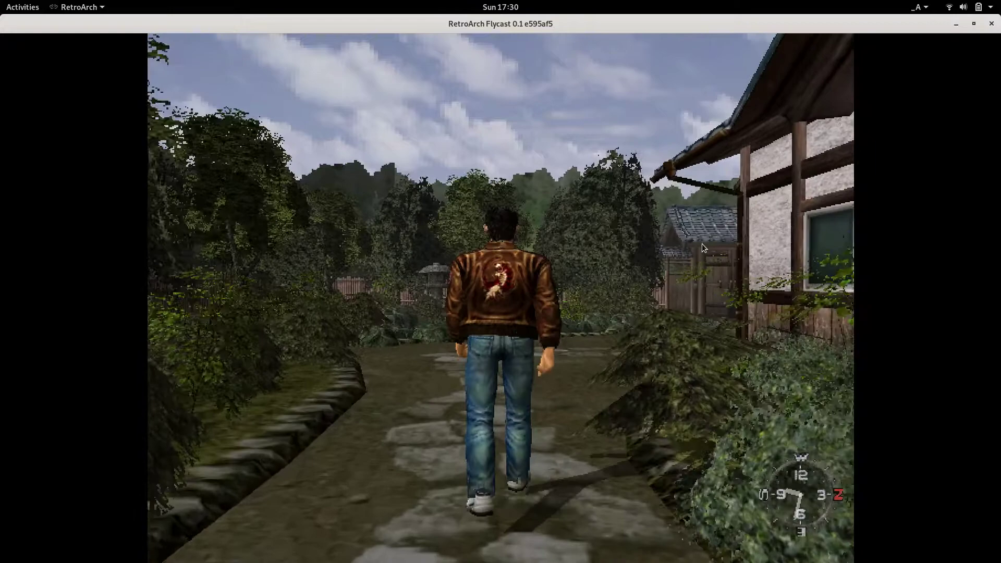
key(Up)
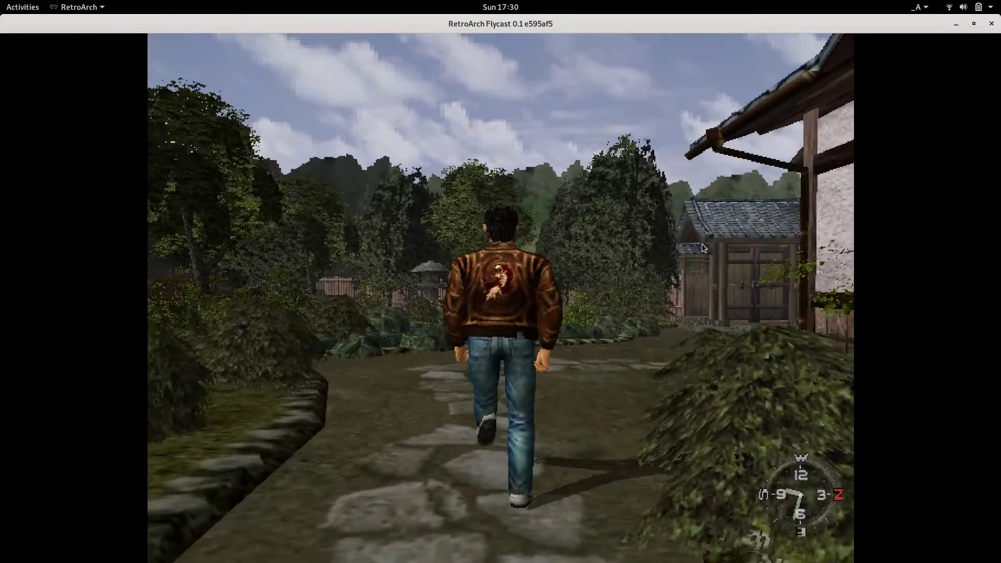
key(Up)
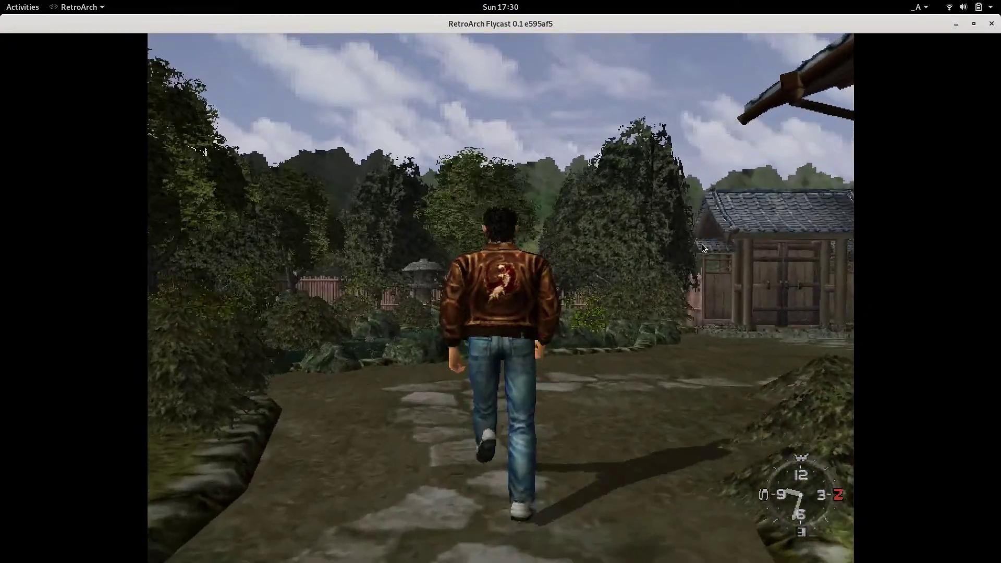
- Turn Ryo left onto the path and walk him back toward the house
key(Left)
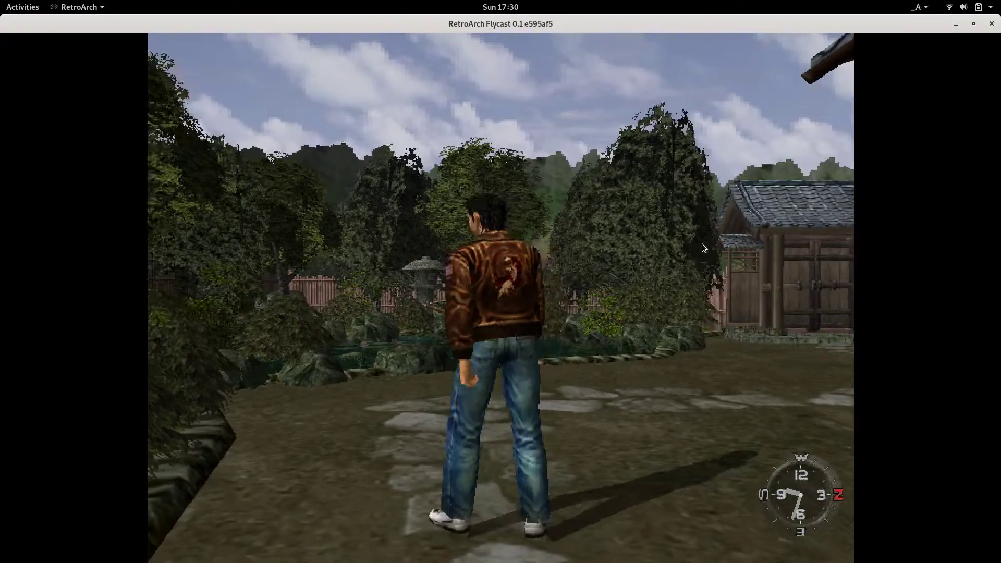
key(Left)
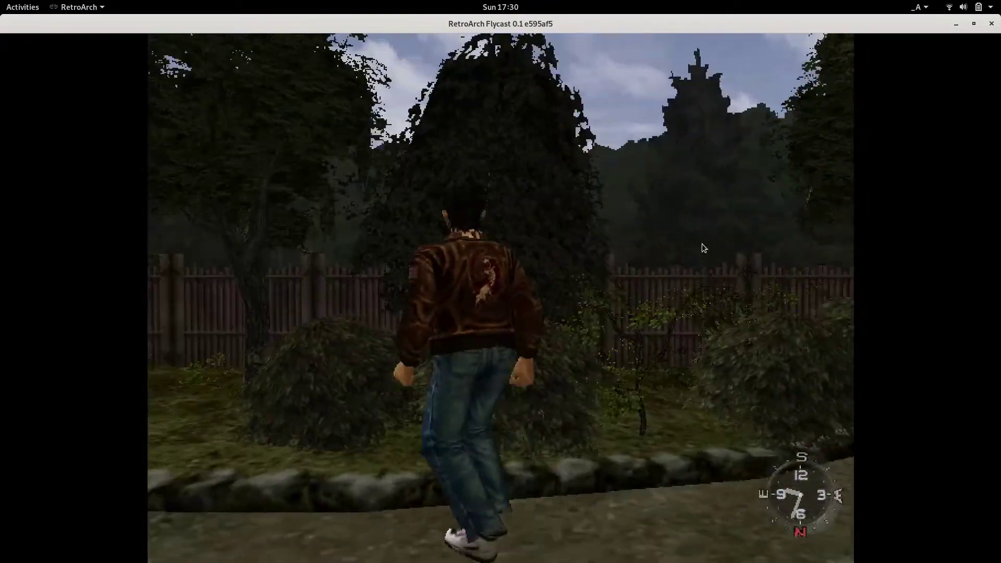
key(Left)
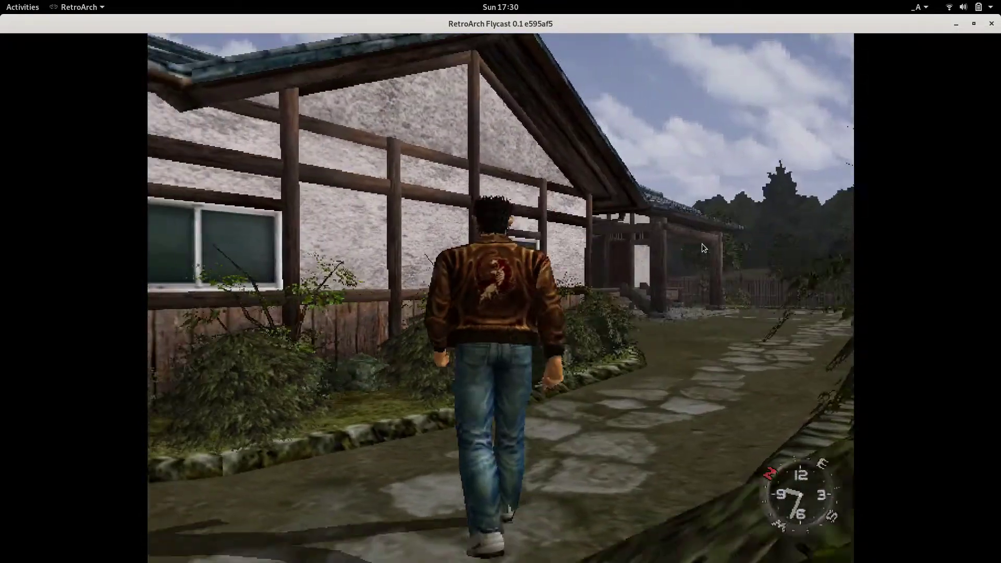
key(alt+Tab)
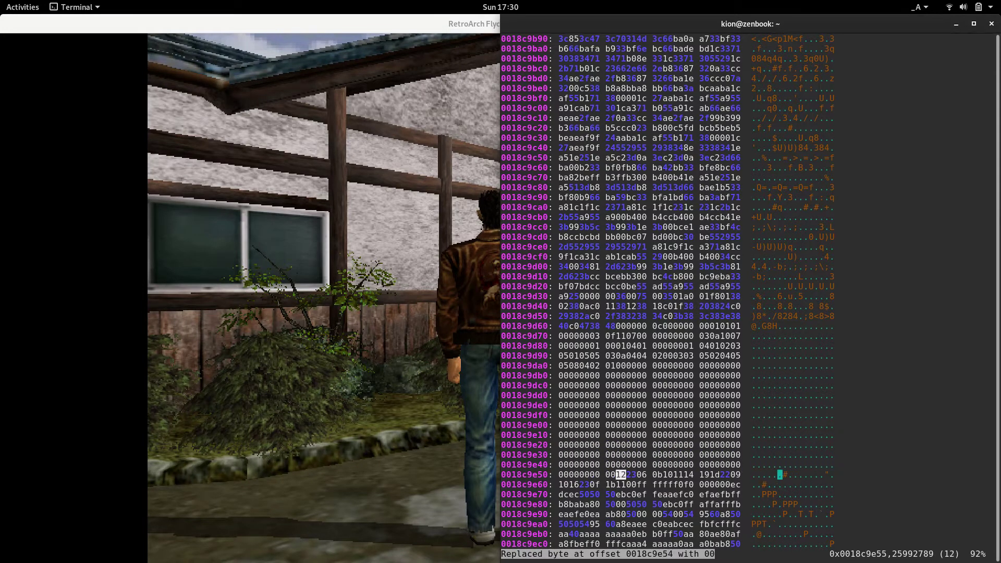
- Save the zeroed Block 2 bytes and load the edited state from slot #0 in RetroArch
key(ctrl+s)
key(alt+Tab)
key(F4)
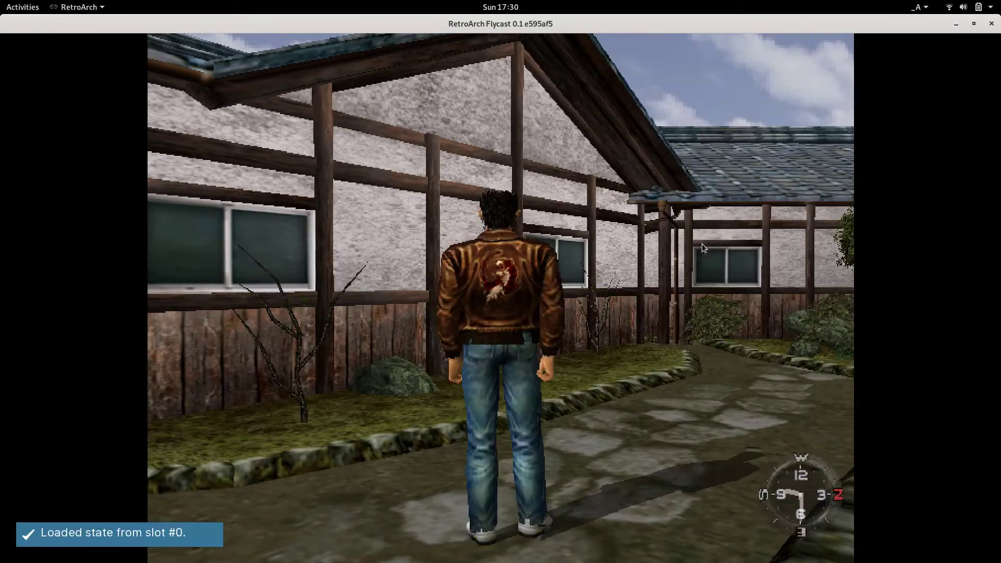
- Walk Ryo forward down the stone path to watch his altered walk animation
key(Up)
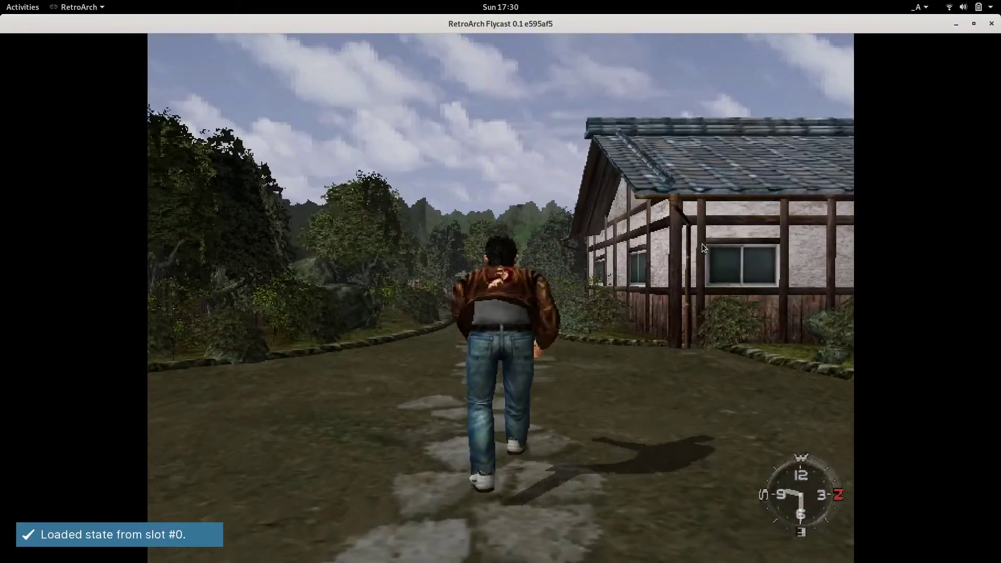